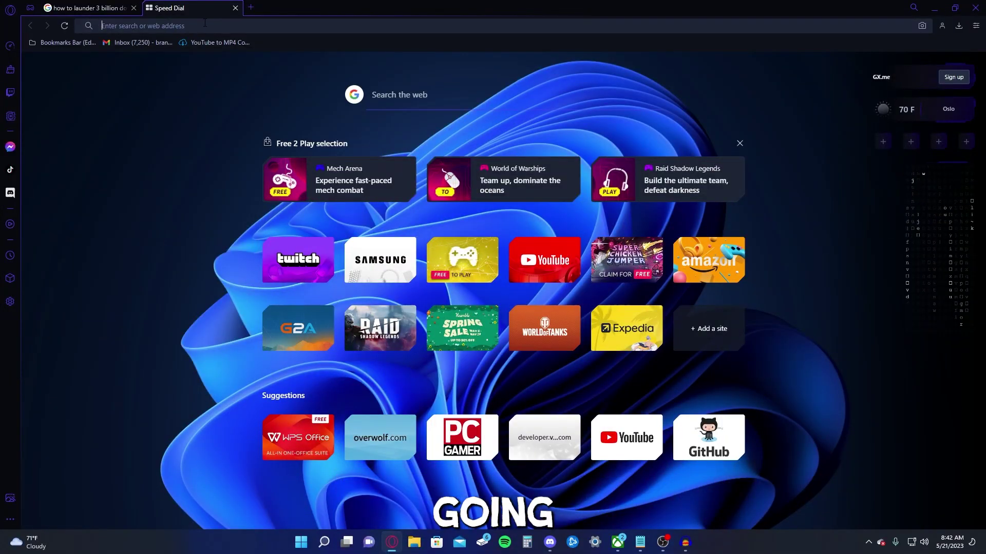
Search the web for "thunderstore mod manager".
click(205, 23)
text(thu)
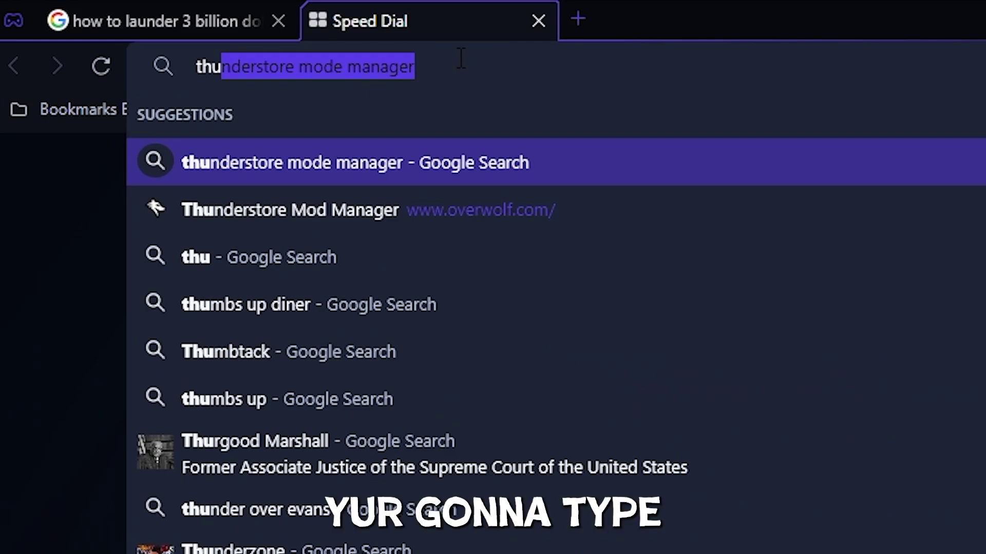
text(ndersdtpre)
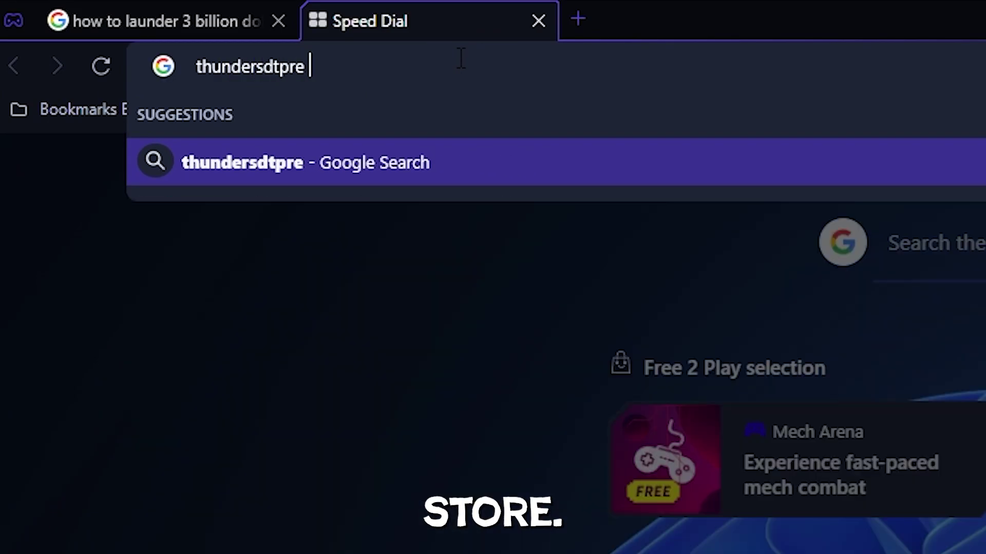
key(BackSpace)
key(BackSpace)
key(BackSpace)
key(BackSpace)
key(BackSpace)
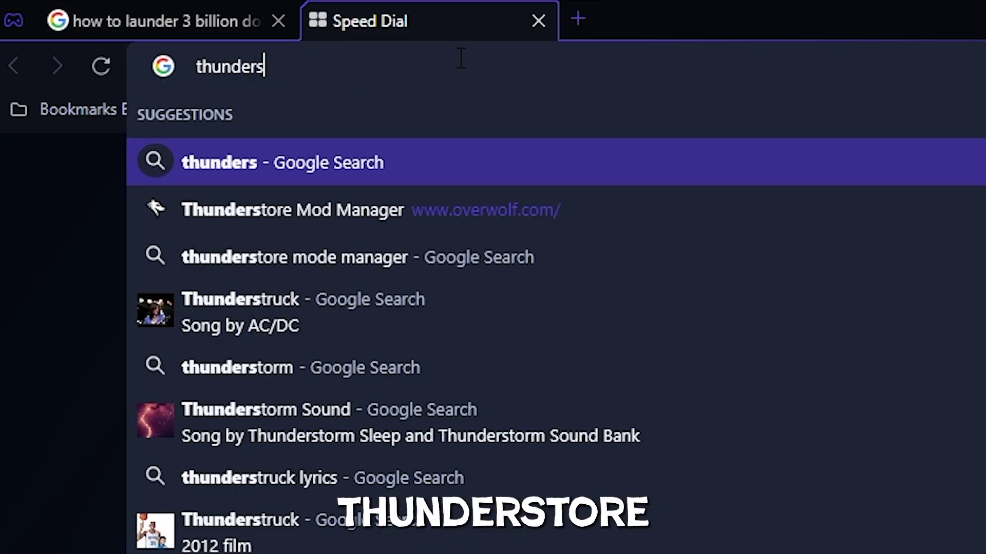
text(tore mod manager)
key(Return)
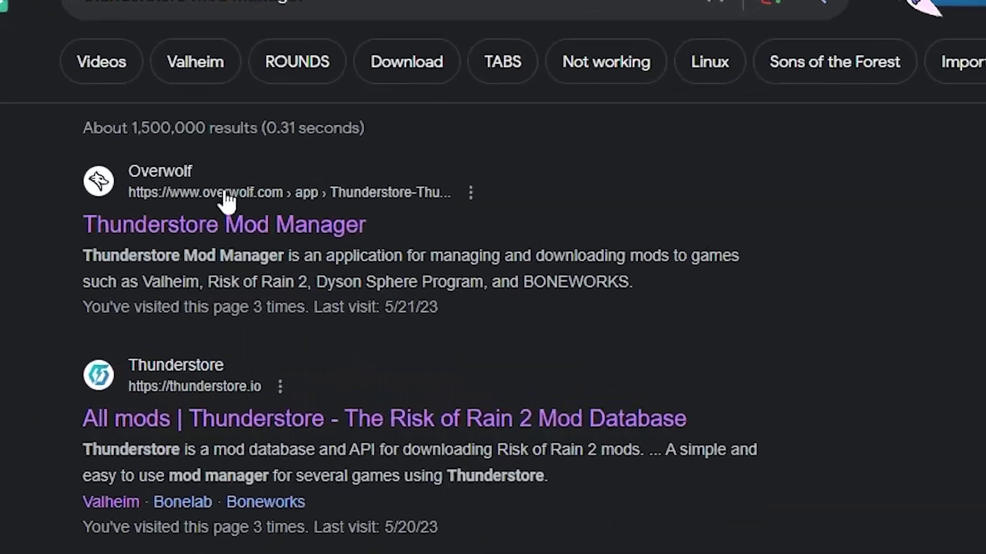
Open Overwolf's Thunderstore Mod Manager page from the results and download the installer, saving it under the suggested file name.
click(226, 226)
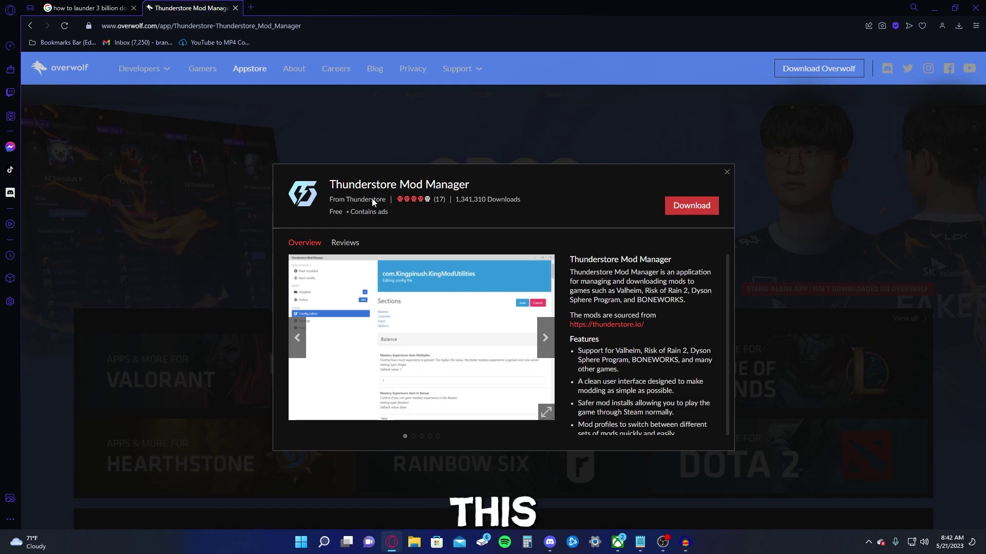
click(693, 204)
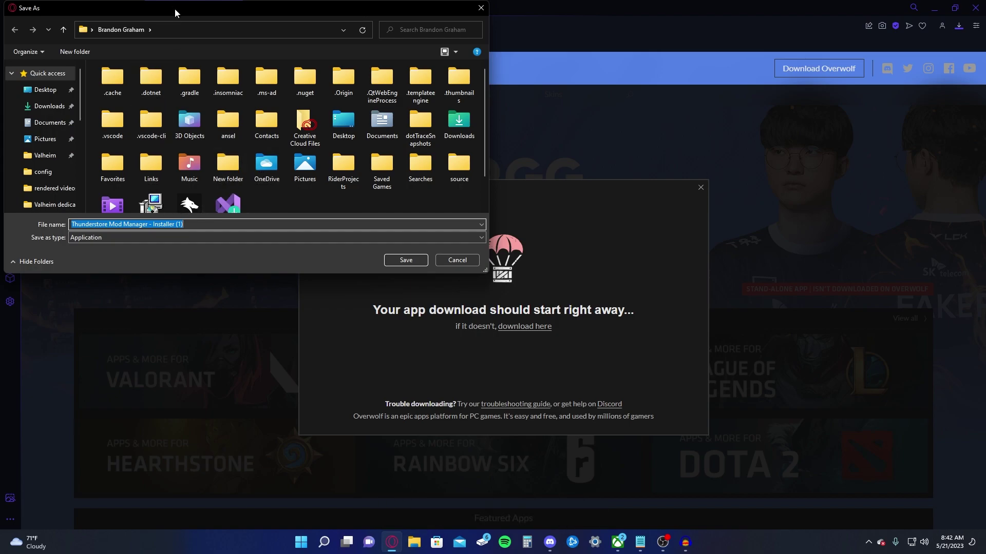
drag(175, 12, 199, 21)
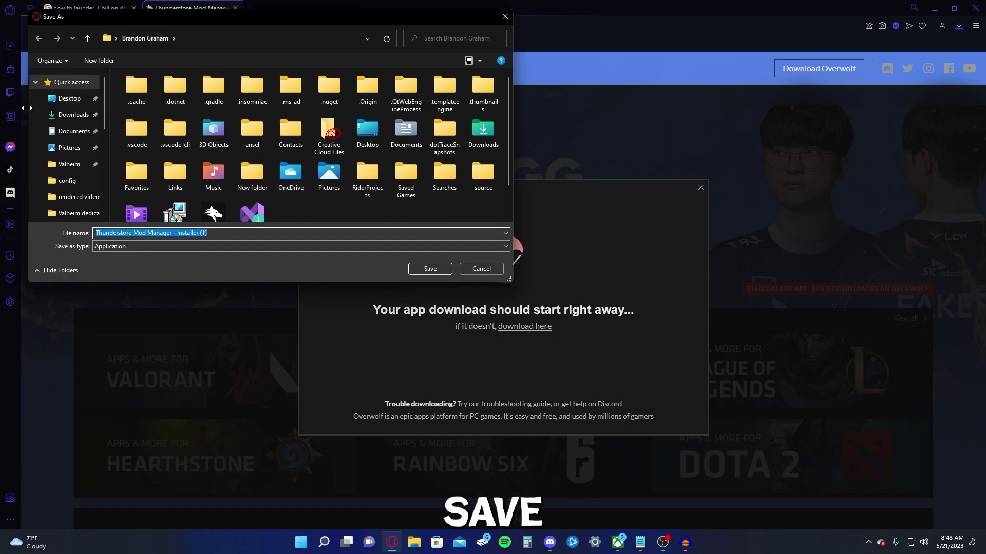
click(430, 269)
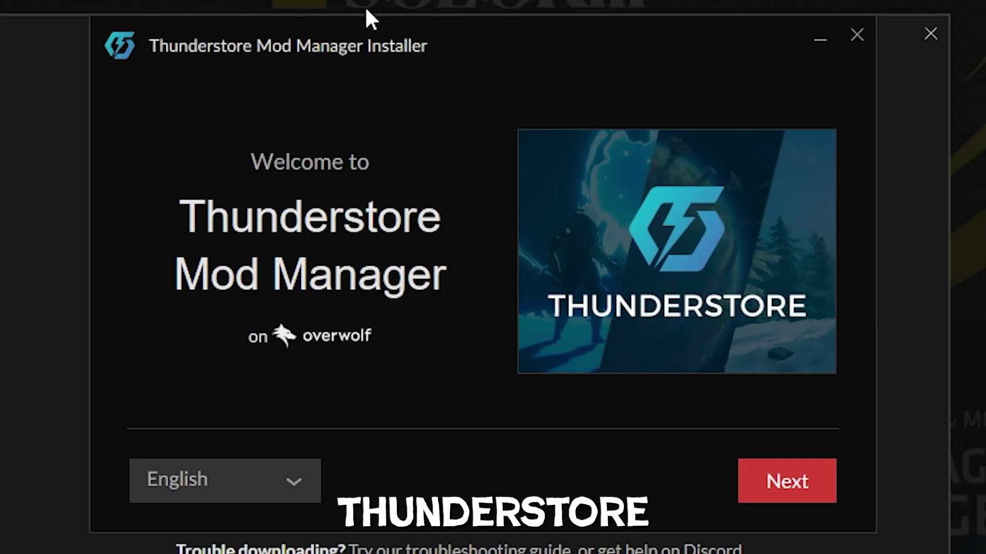
Install Thunderstore Mod Manager in the default folder, accepting Overwolf's terms and privacy policy, and launch it.
click(774, 482)
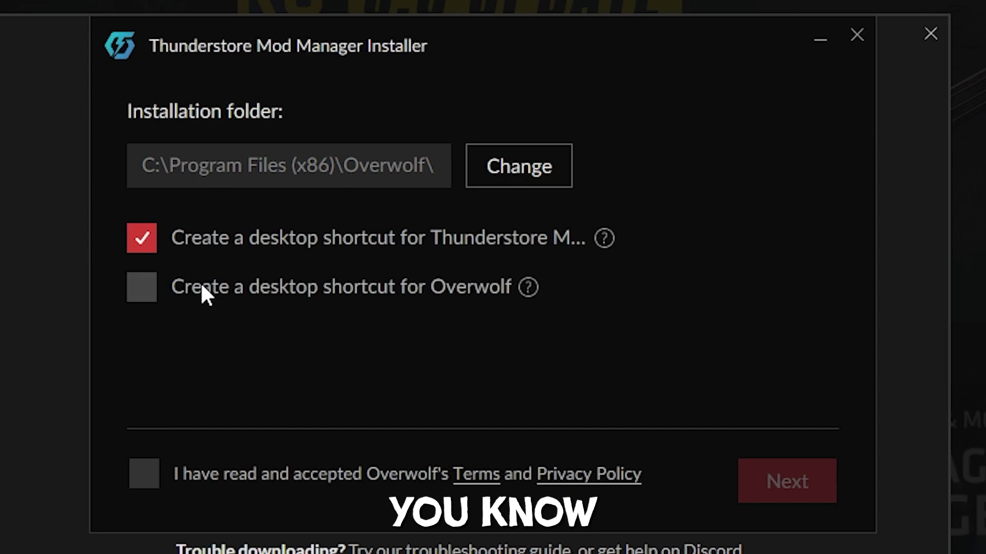
click(150, 472)
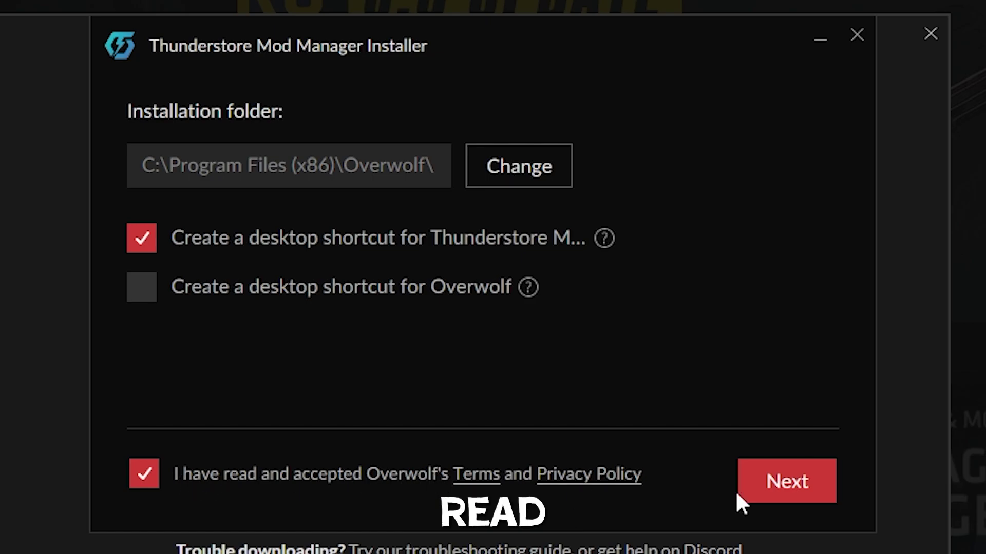
click(785, 490)
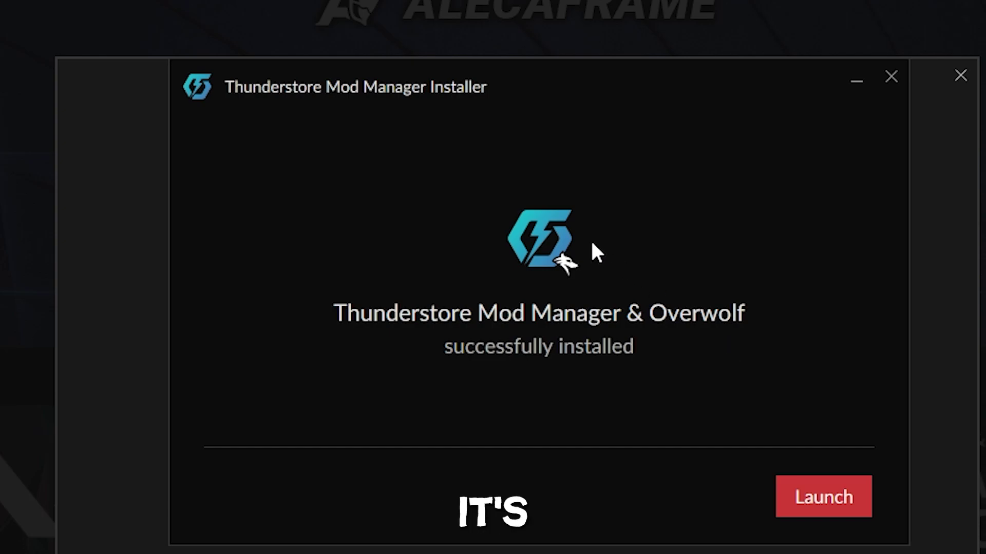
click(821, 499)
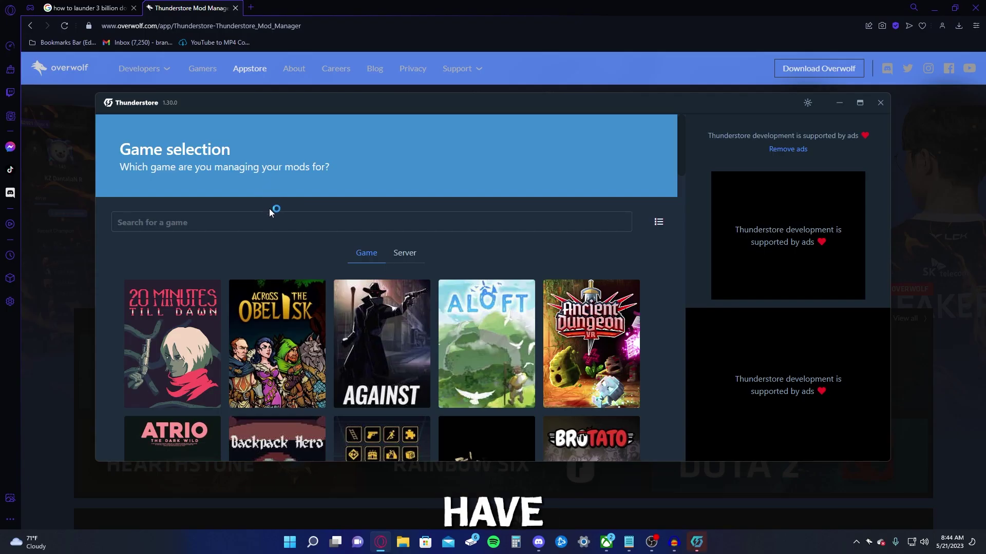
Search the game selection for "valhei" and mark Valheim as a favourite.
mouse_move(401, 300)
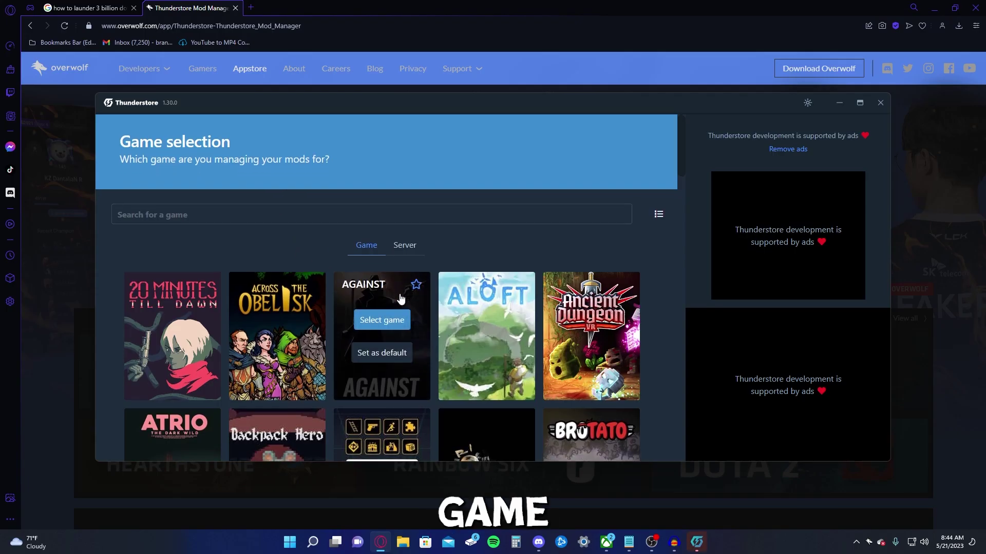
scroll(400, 299, down, 2)
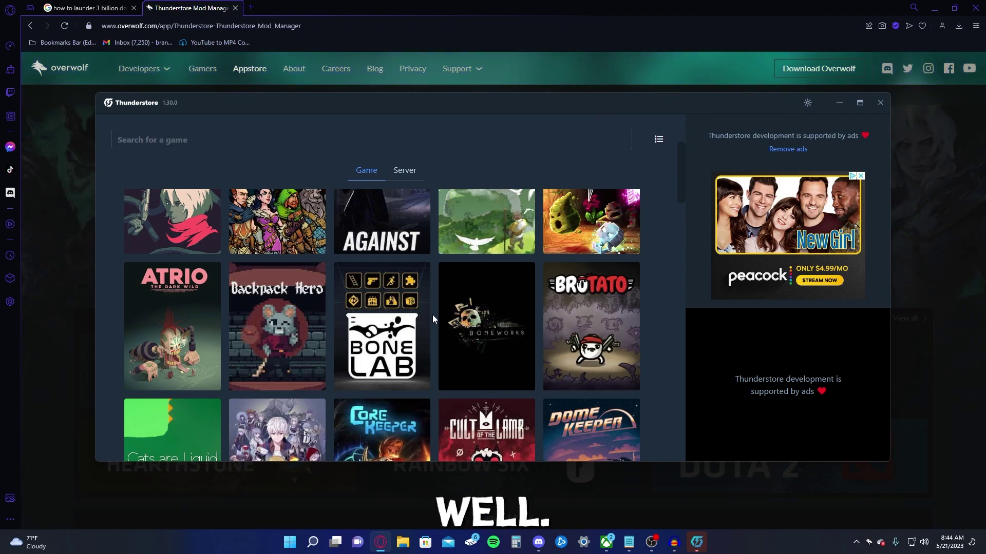
click(237, 131)
text(valhe)
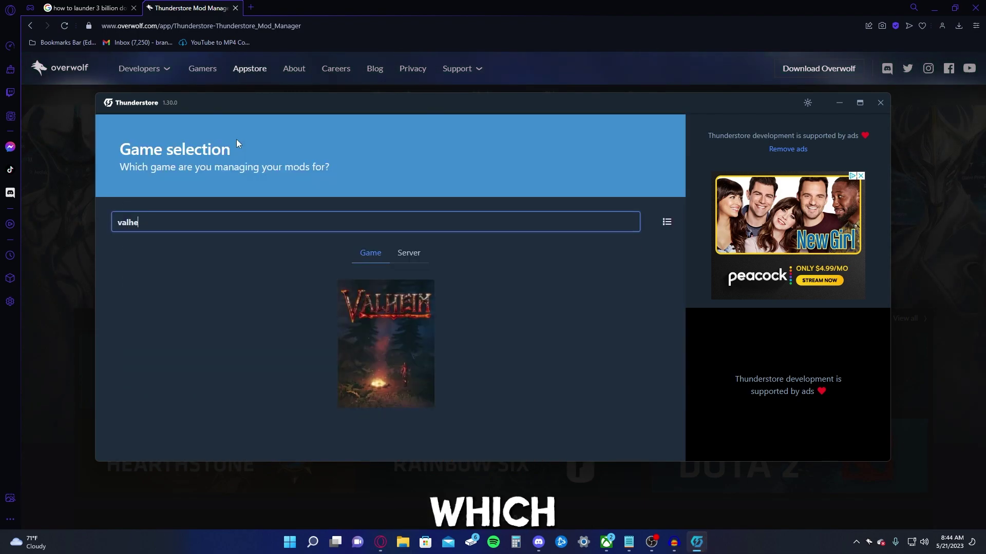
text(i)
mouse_move(368, 338)
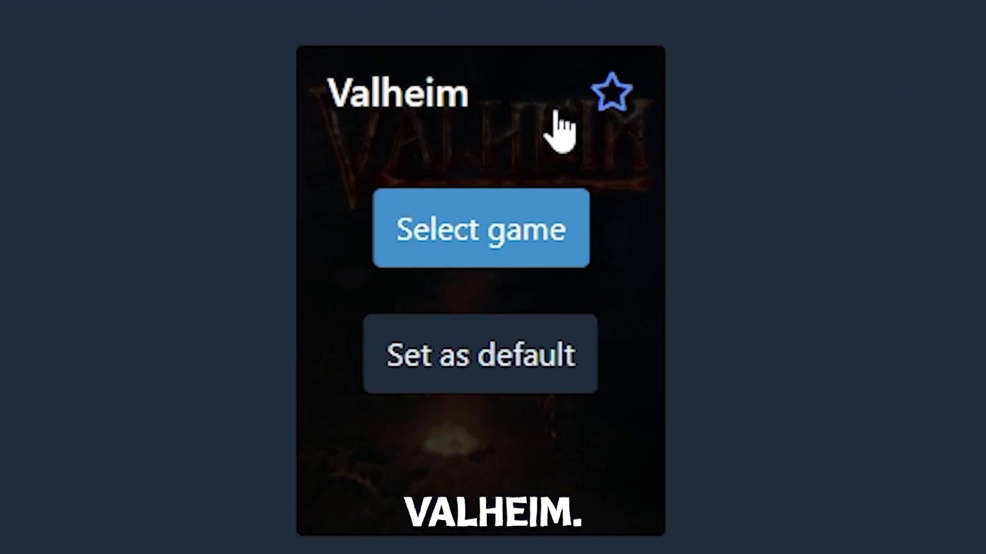
click(624, 85)
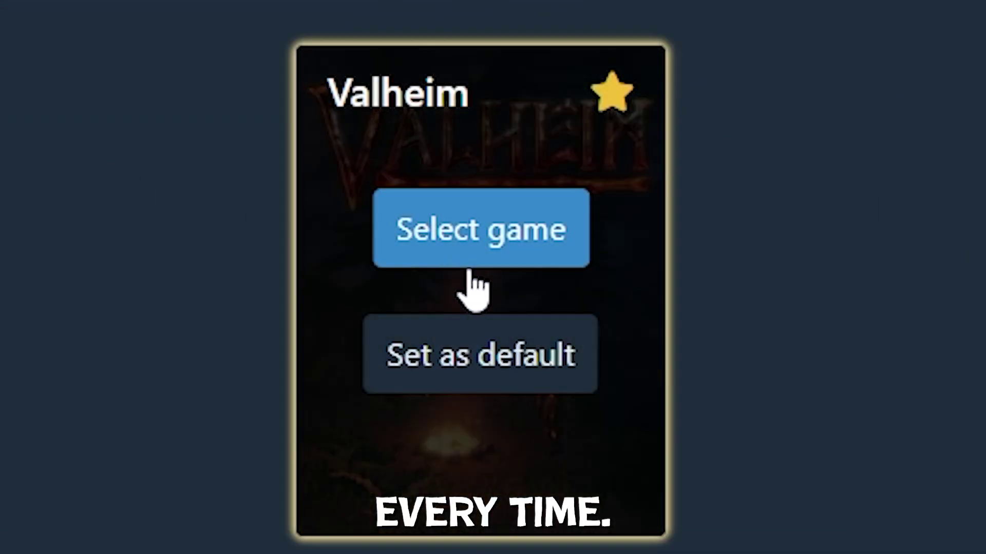
Select Valheim as the game to manage with Steam as its platform, and open the Default profile.
click(458, 232)
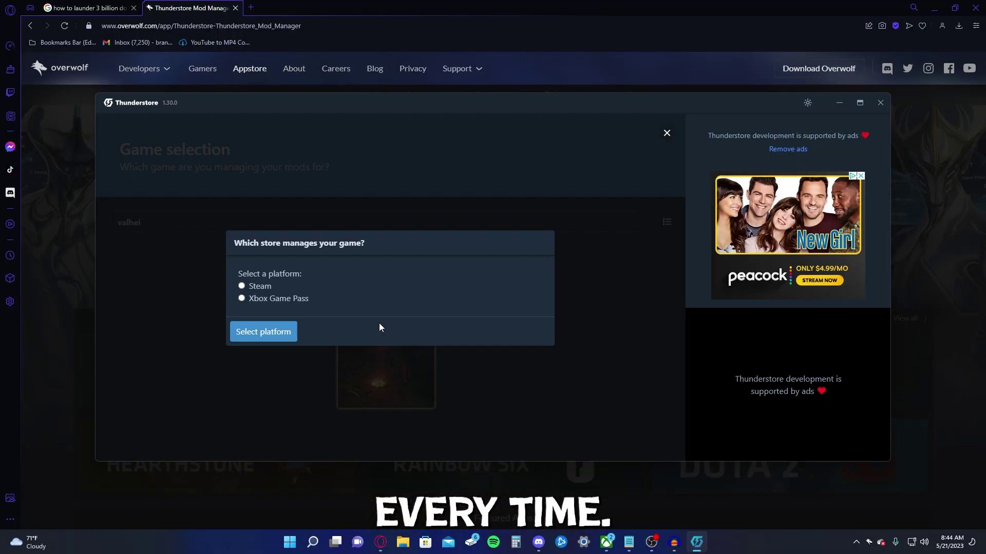
click(244, 287)
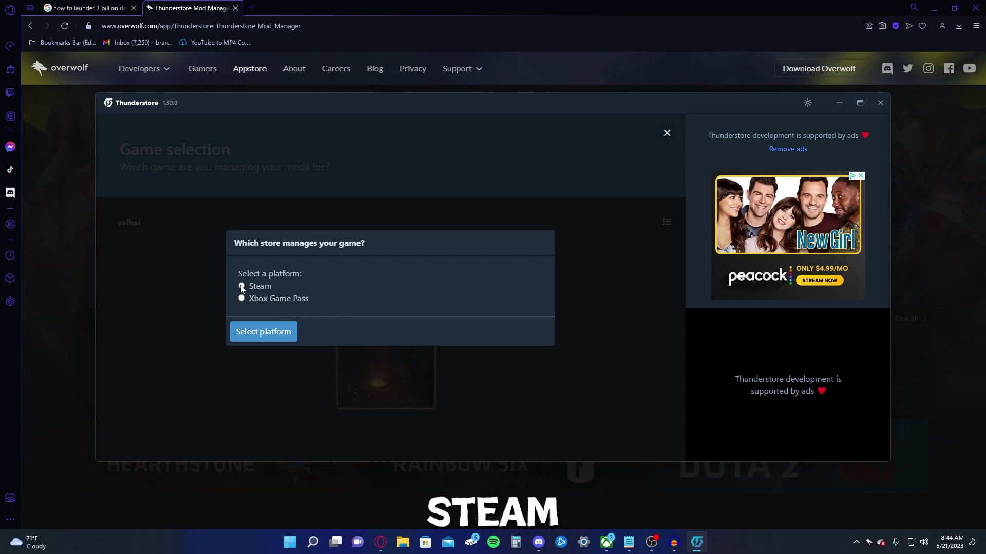
click(263, 333)
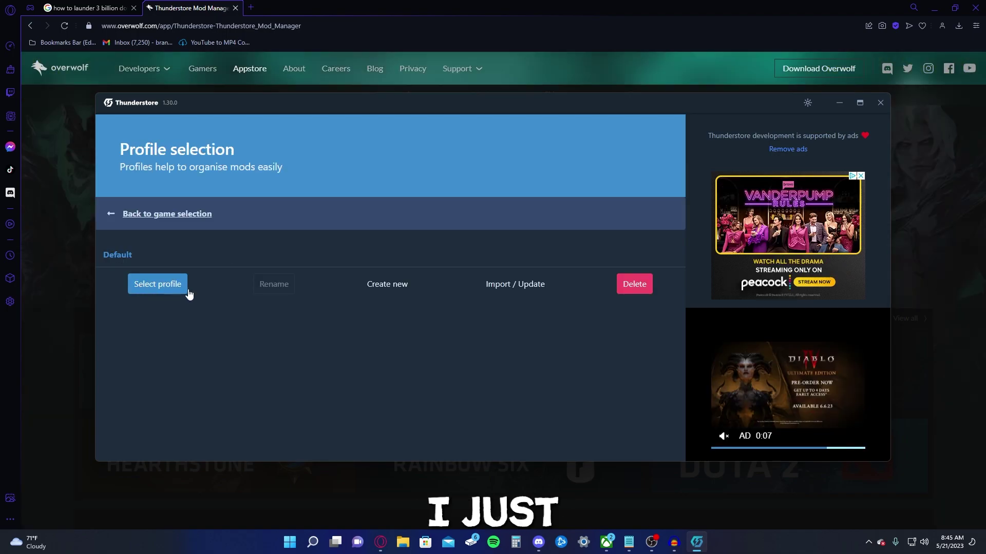
click(141, 282)
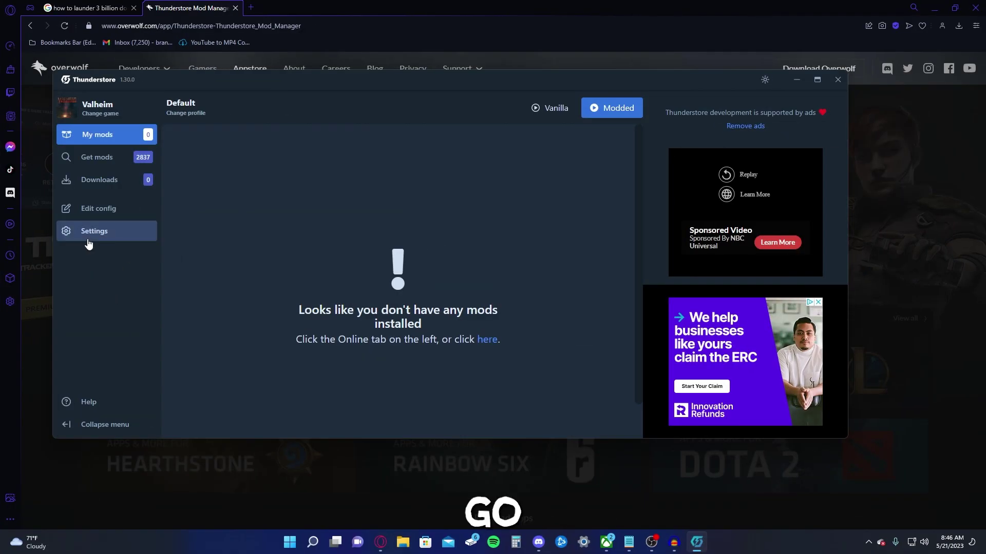
Open the mod manager's settings and examine the data folder, profile, Steam directory and Valheim directory options.
click(89, 240)
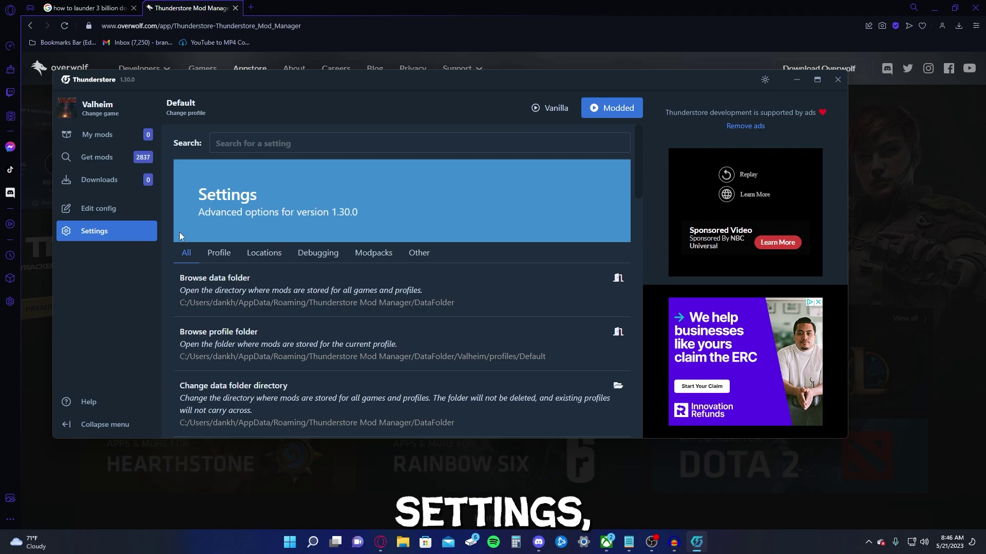
scroll(260, 310, down, 3)
scroll(257, 303, up, 3)
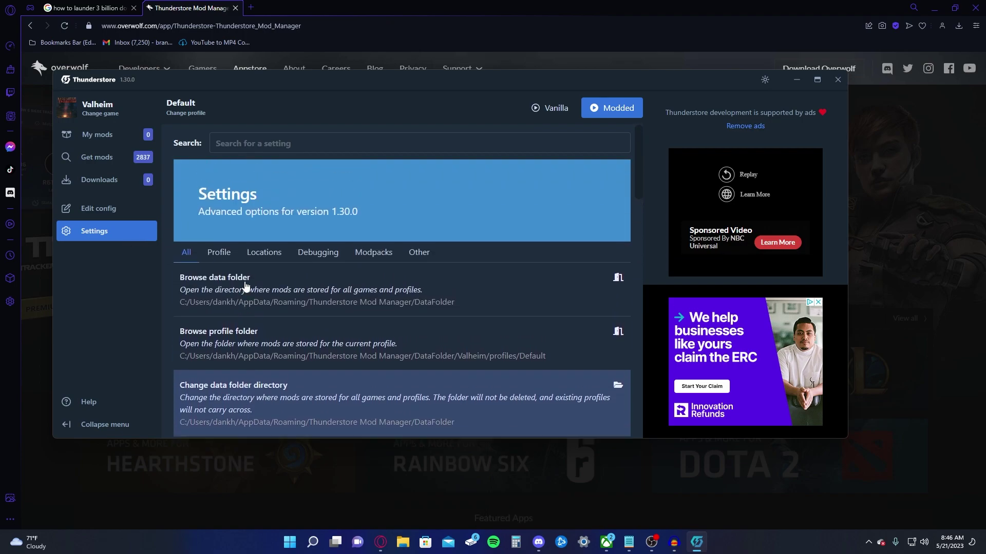
scroll(230, 253, down, 1)
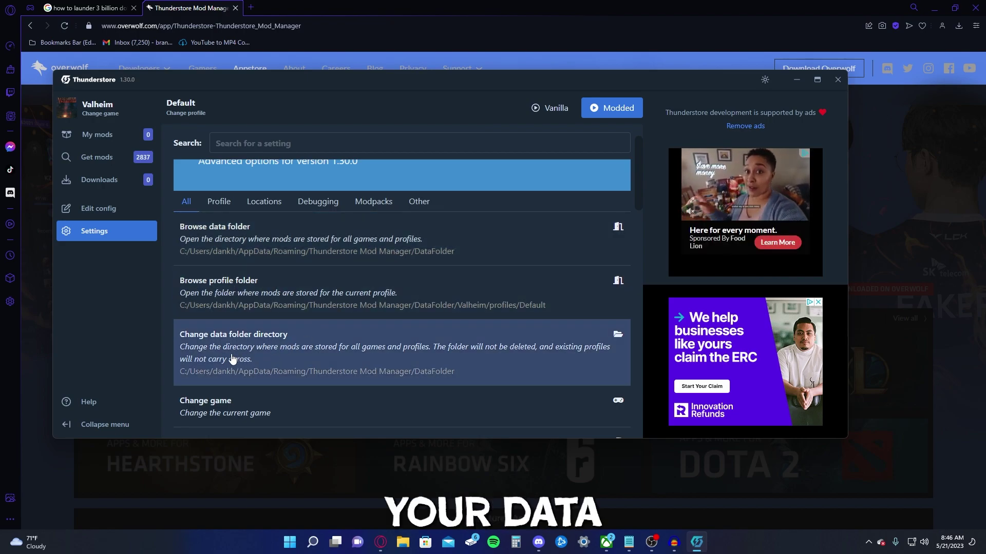
scroll(388, 362, down, 1)
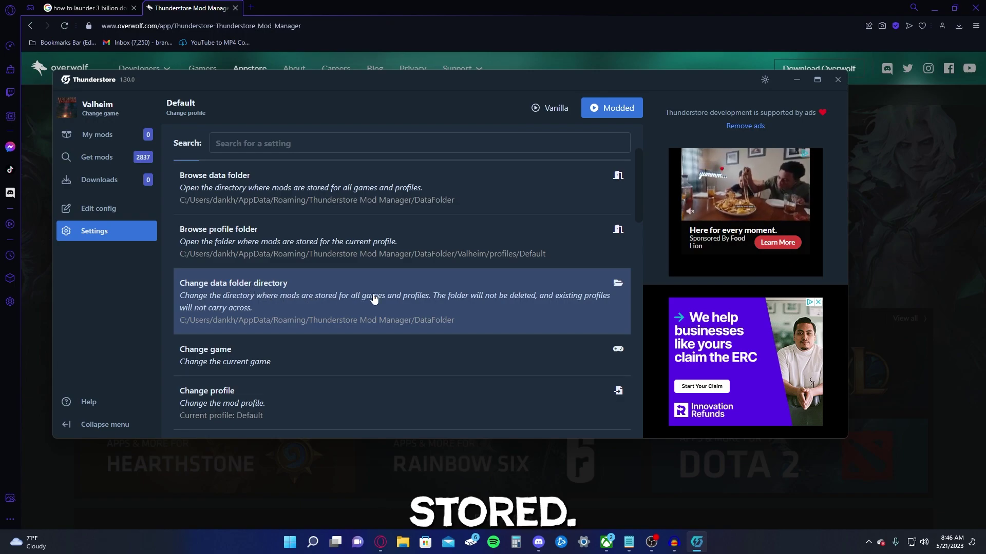
scroll(247, 312, down, 1)
scroll(247, 312, down, 1)
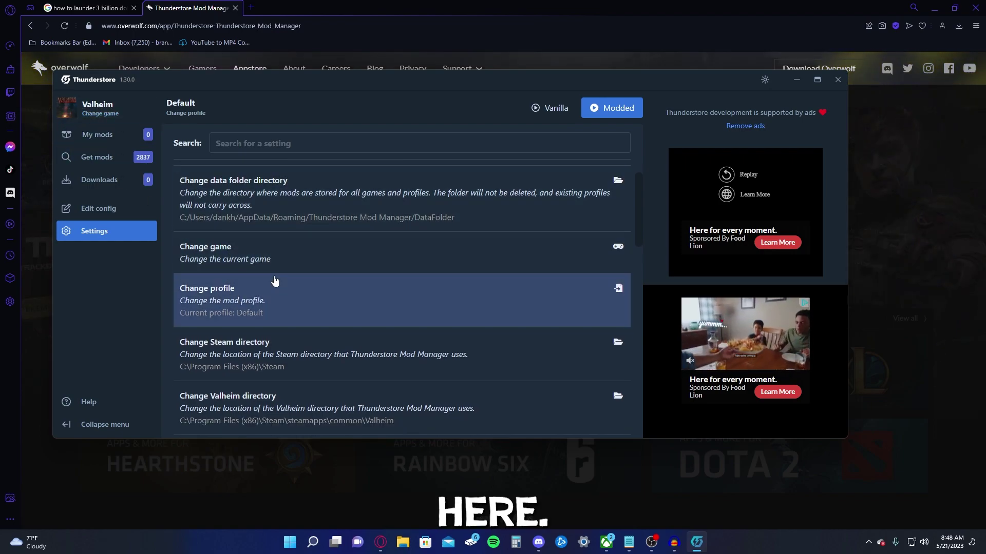
scroll(276, 277, down, 1)
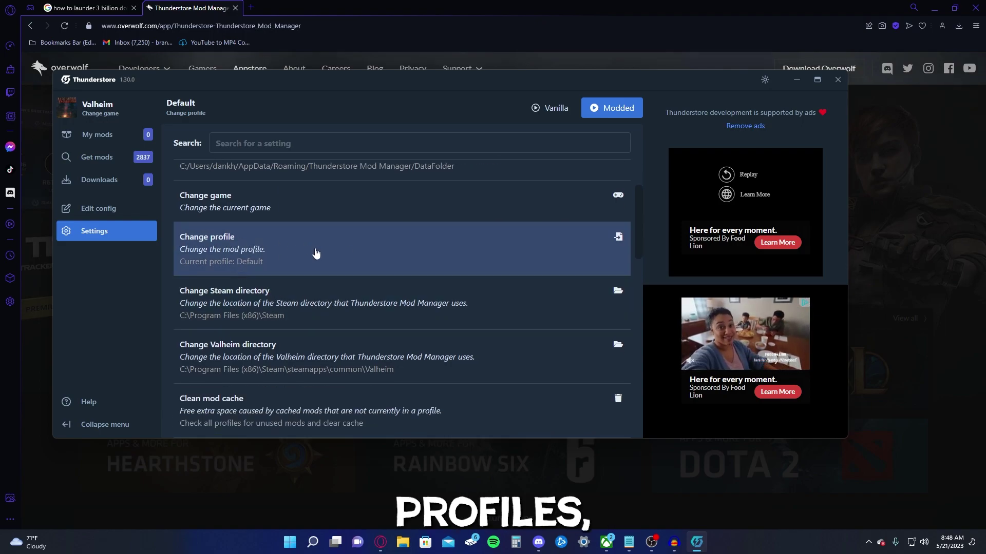
scroll(316, 253, down, 1)
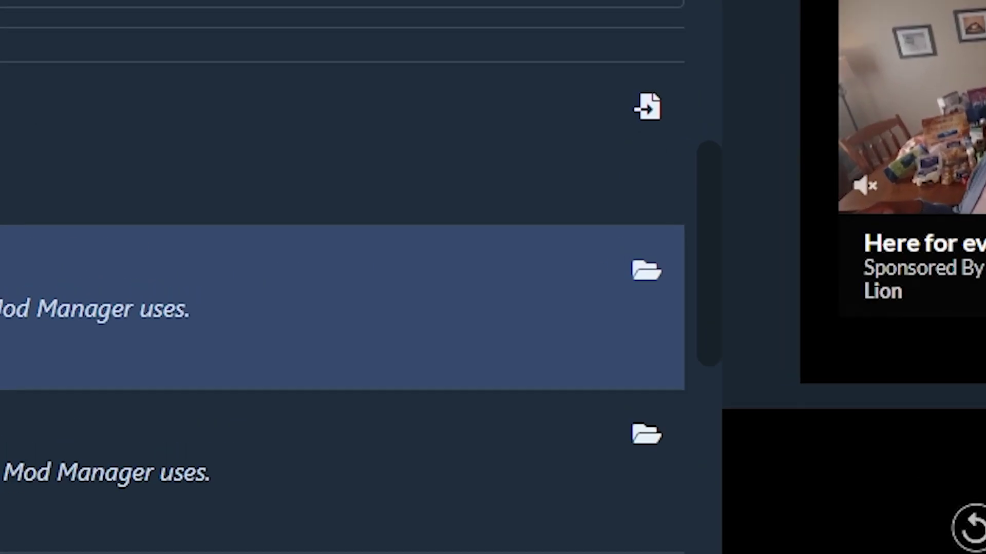
Start changing the Steam directory and browse to the C:\Program Files (x86)\Steam folder.
click(646, 270)
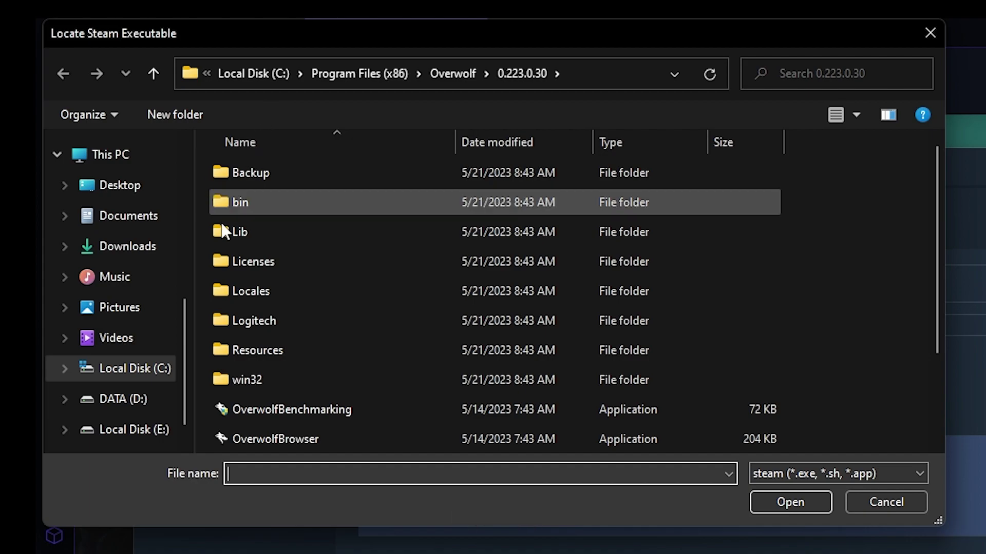
scroll(131, 318, up, 3)
click(119, 263)
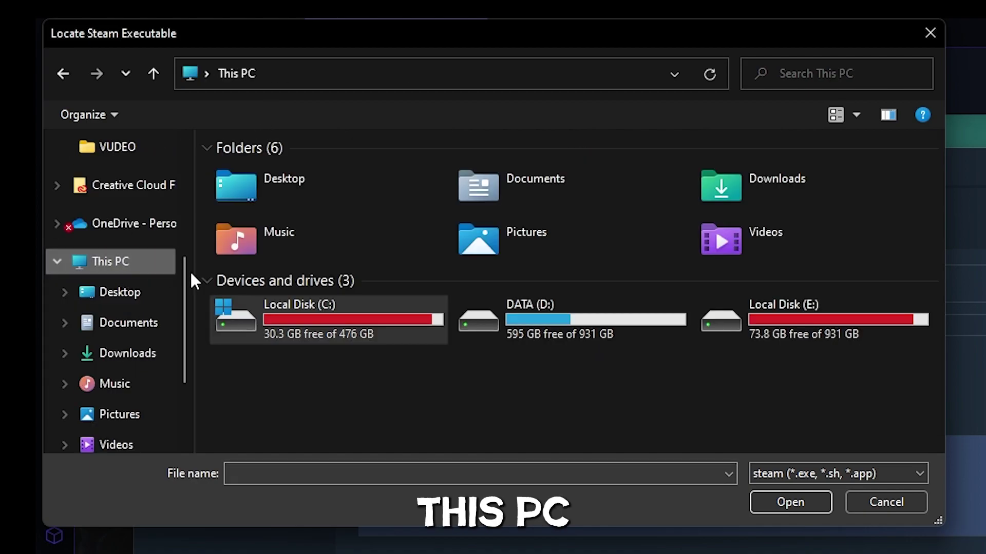
double_click(302, 326)
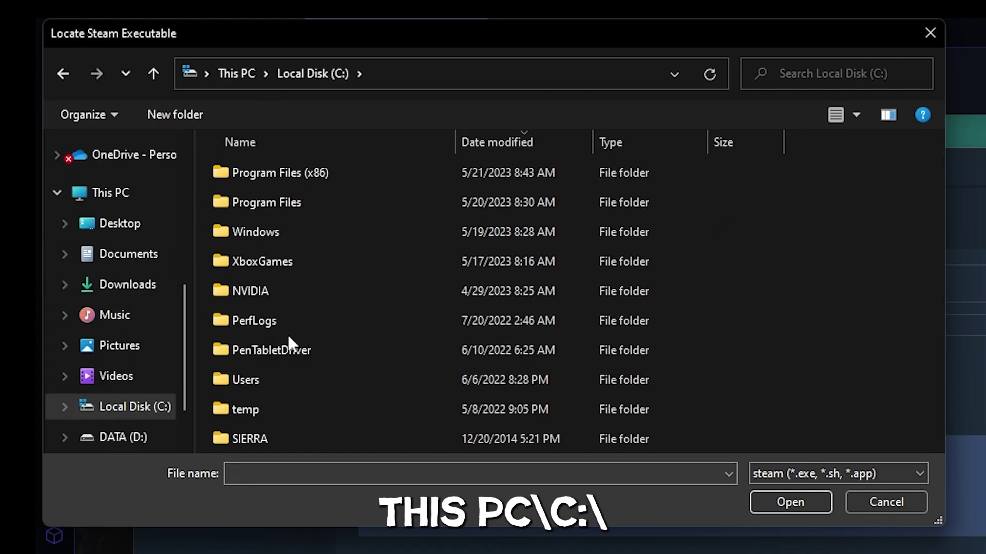
double_click(283, 173)
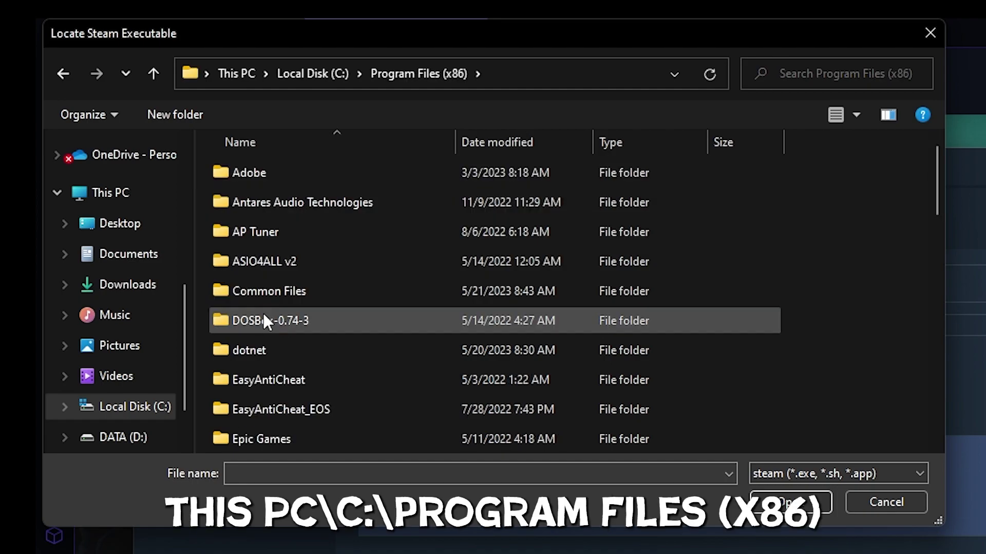
scroll(261, 319, down, 6)
scroll(262, 319, down, 4)
click(246, 292)
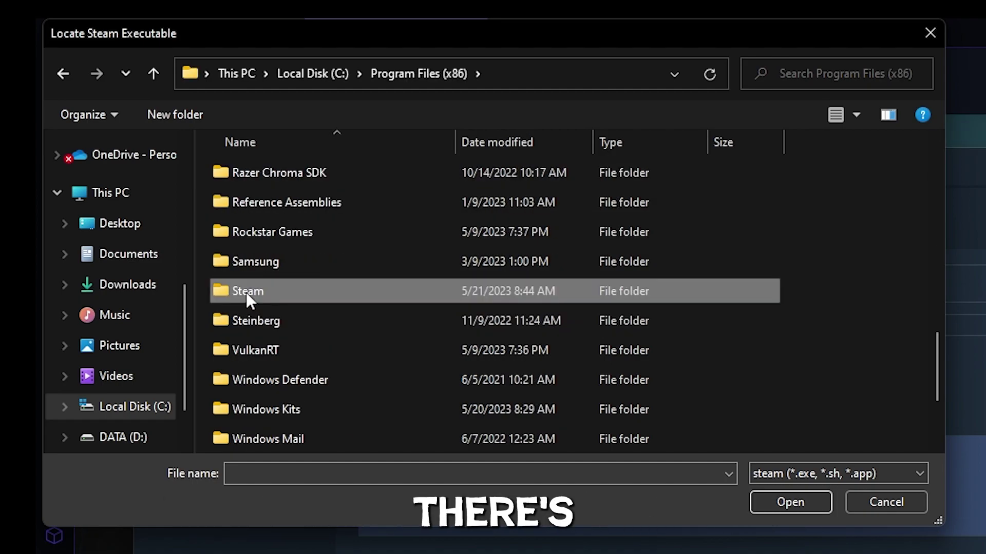
double_click(246, 292)
Choose the steam application in the Steam folder as the Steam executable.
scroll(383, 318, down, 1)
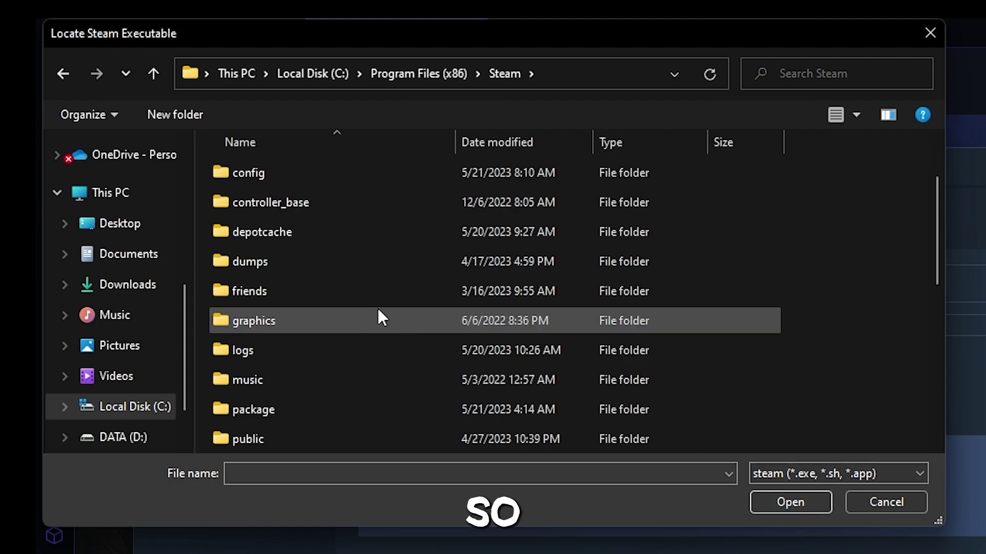
scroll(383, 318, down, 5)
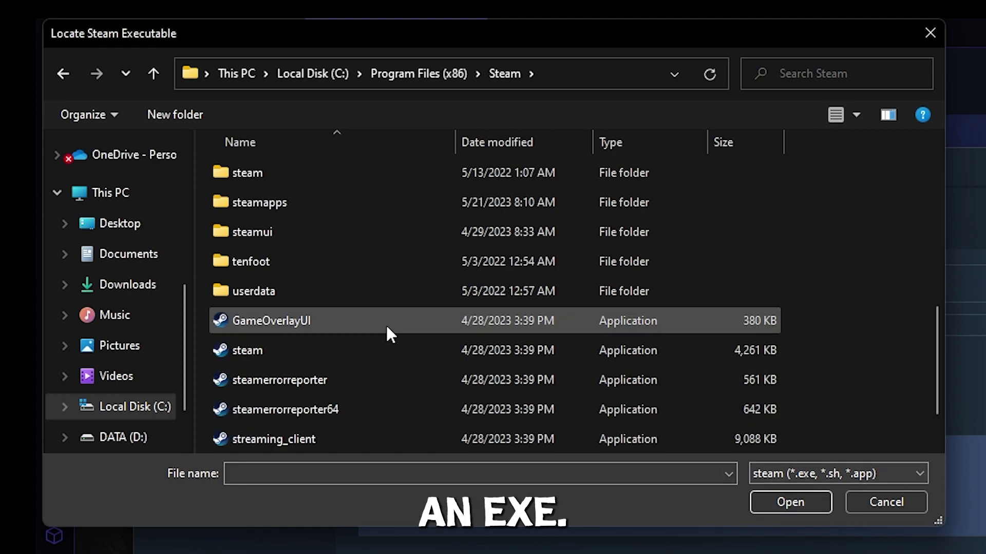
scroll(296, 301, down, 1)
click(295, 300)
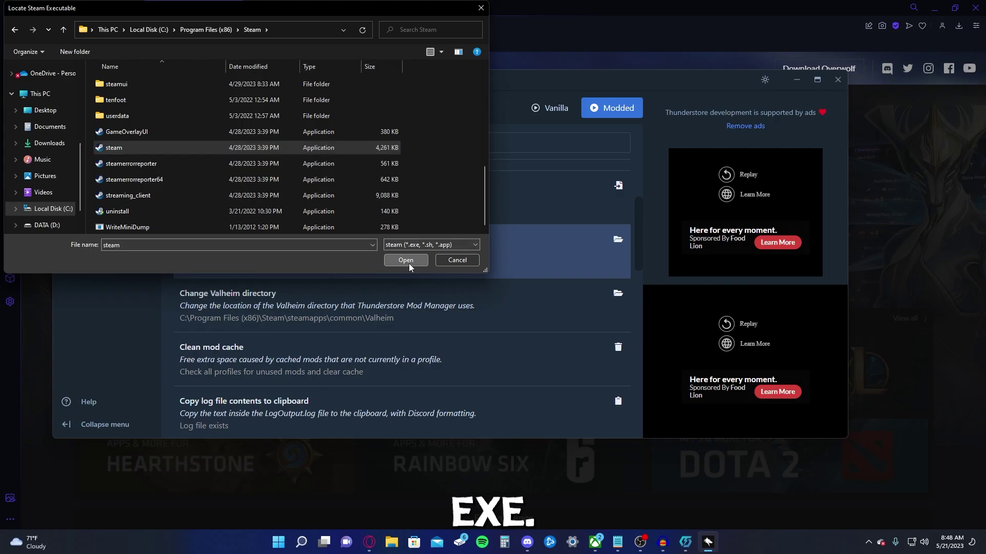
click(405, 260)
Set the Valheim directory by choosing the Valheim executable in Steam\steamapps\common\Valheim.
scroll(244, 237, down, 1)
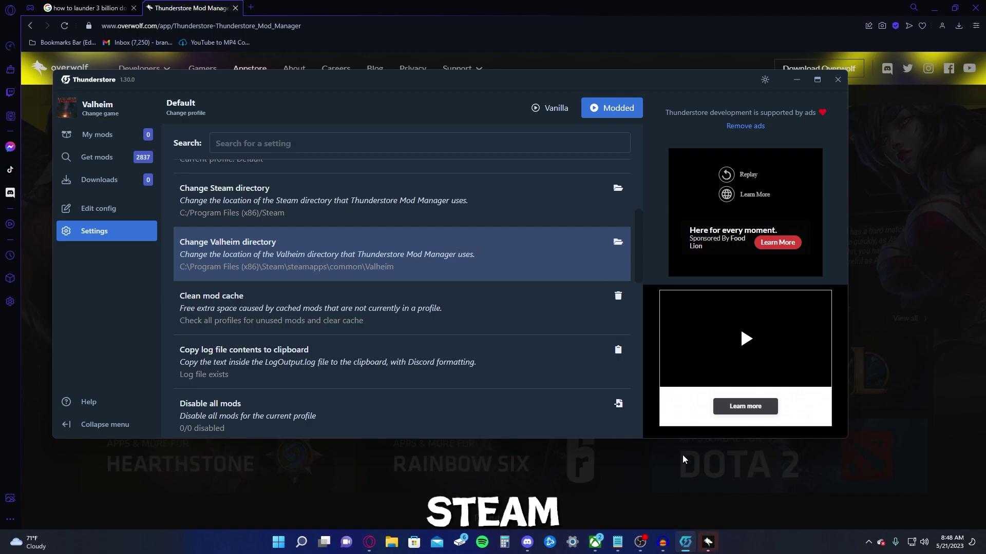
mouse_move(708, 542)
click(697, 482)
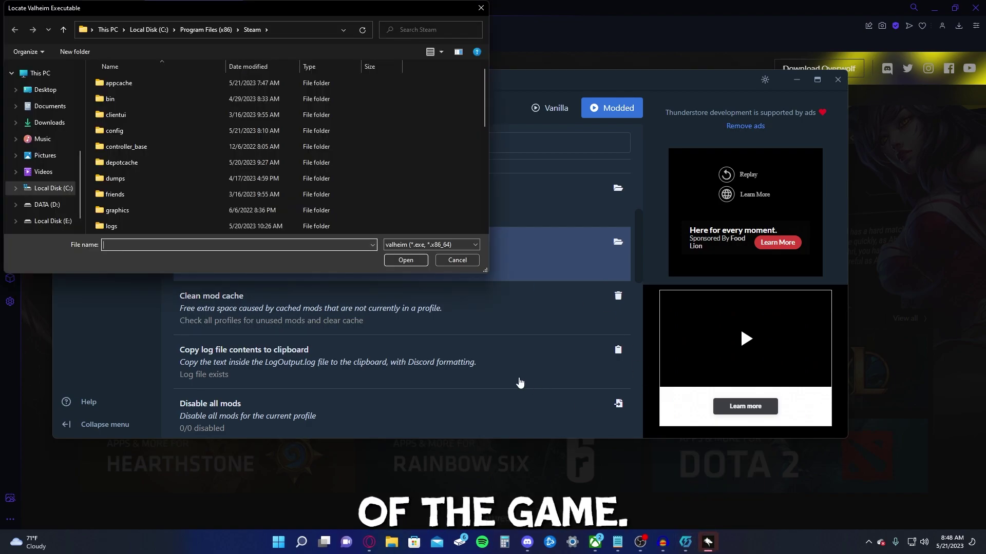
scroll(138, 151, down, 3)
double_click(134, 146)
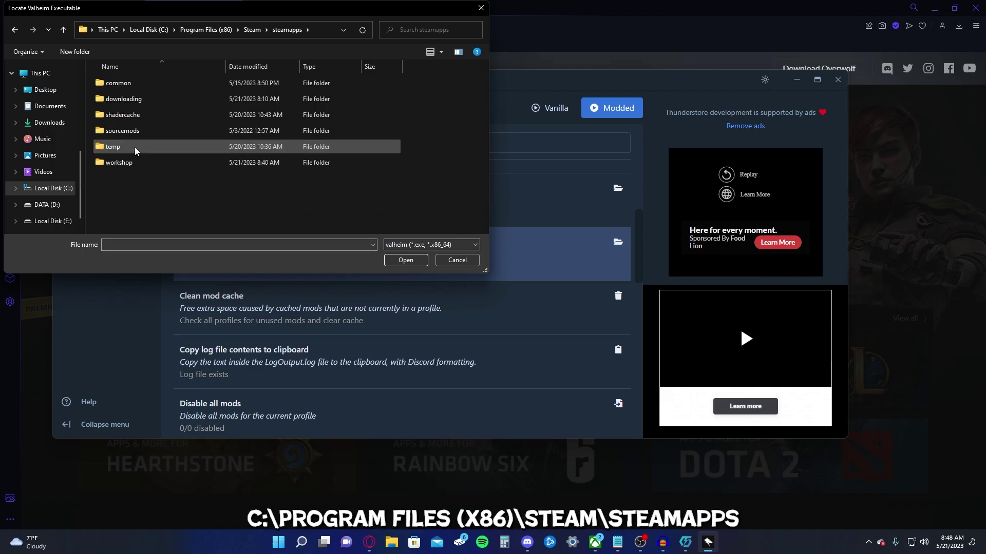
double_click(108, 87)
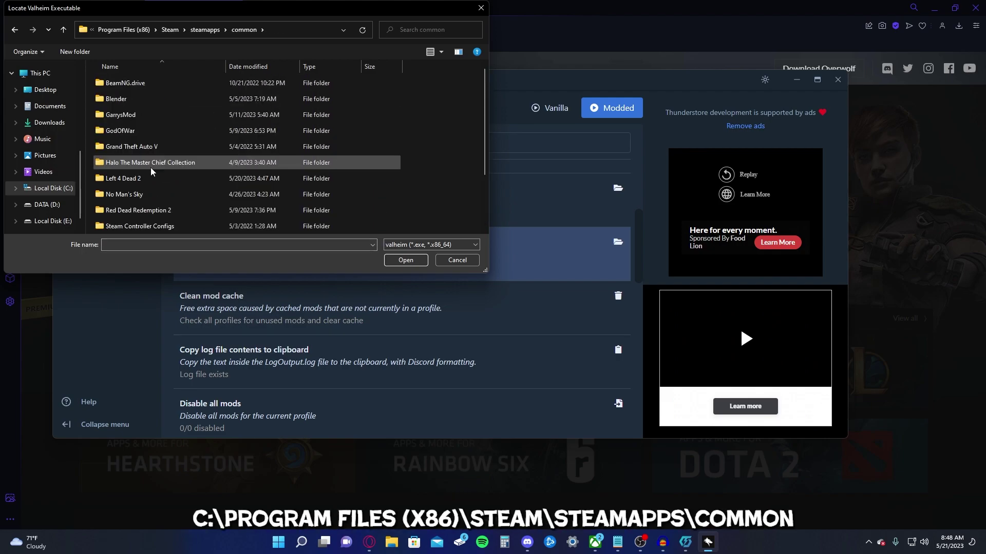
scroll(151, 170, down, 2)
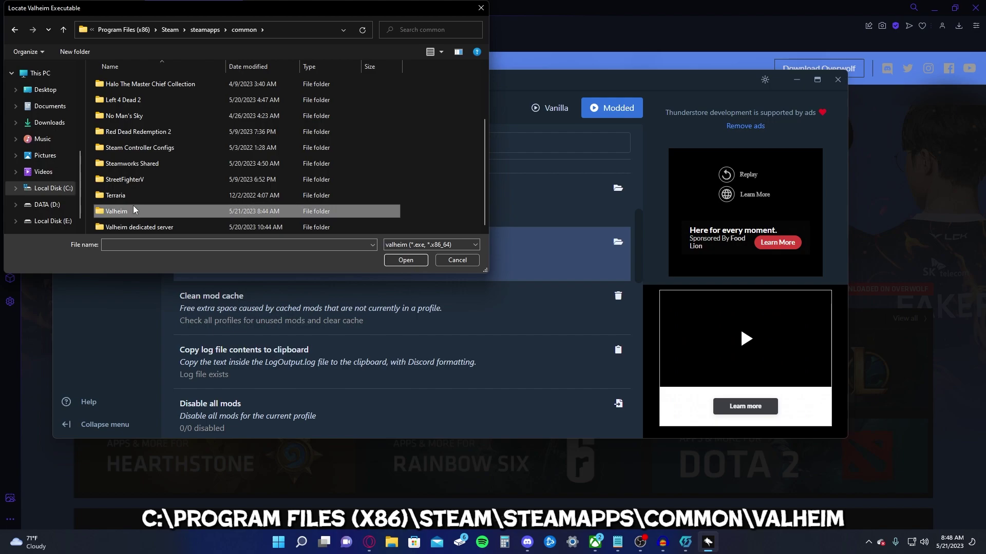
double_click(134, 210)
double_click(136, 147)
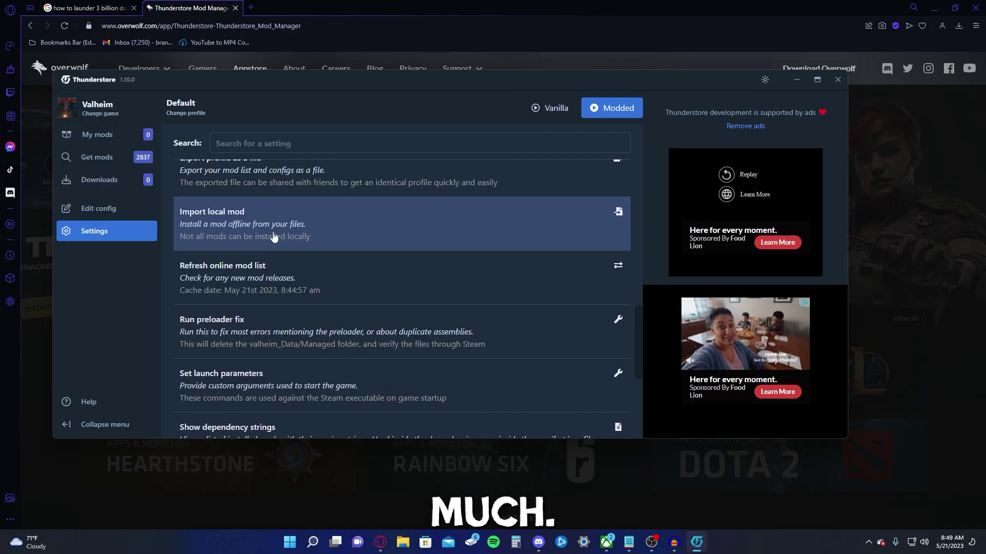
Examine the remaining settings, such as local mod import, mod list refresh, preloader fix and launch parameters.
scroll(274, 237, up, 3)
scroll(209, 240, down, 4)
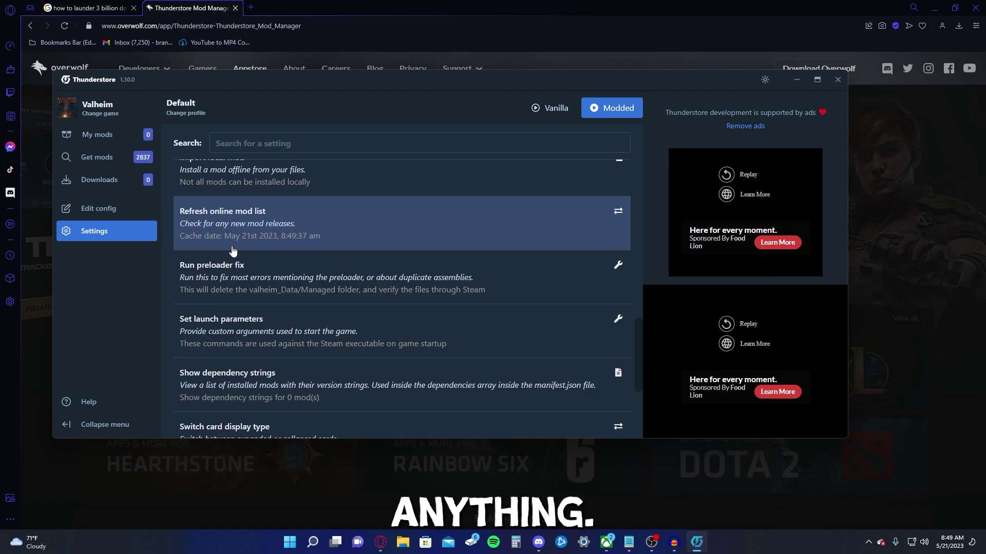
scroll(236, 250, down, 1)
scroll(292, 313, up, 2)
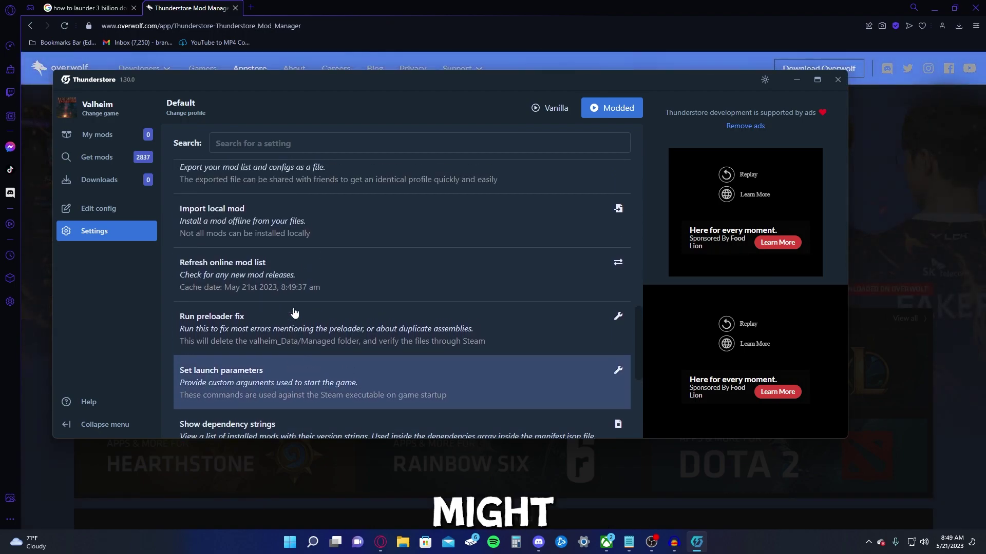
scroll(294, 312, up, 8)
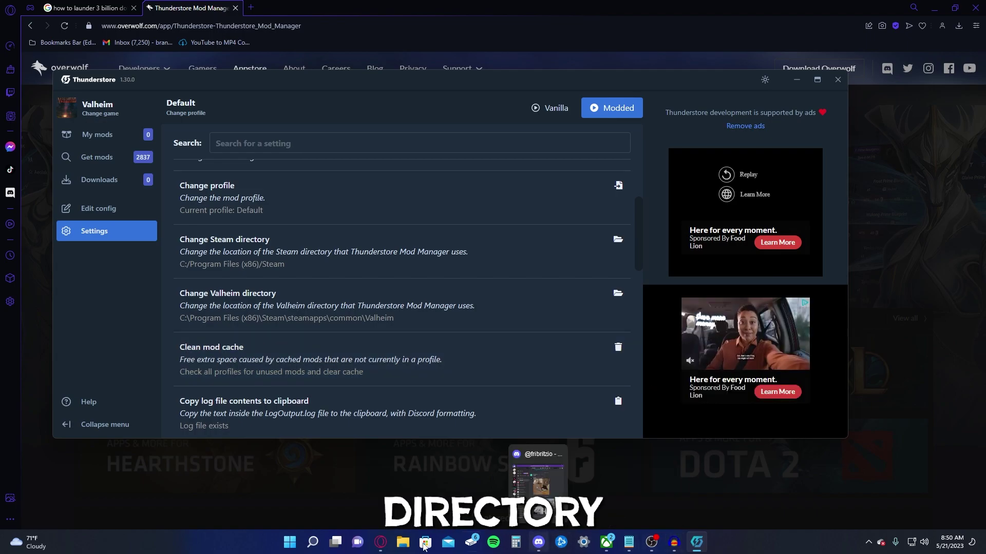
Switch to Steam and browse Valheim's local files from the game library to locate its install folder.
click(312, 542)
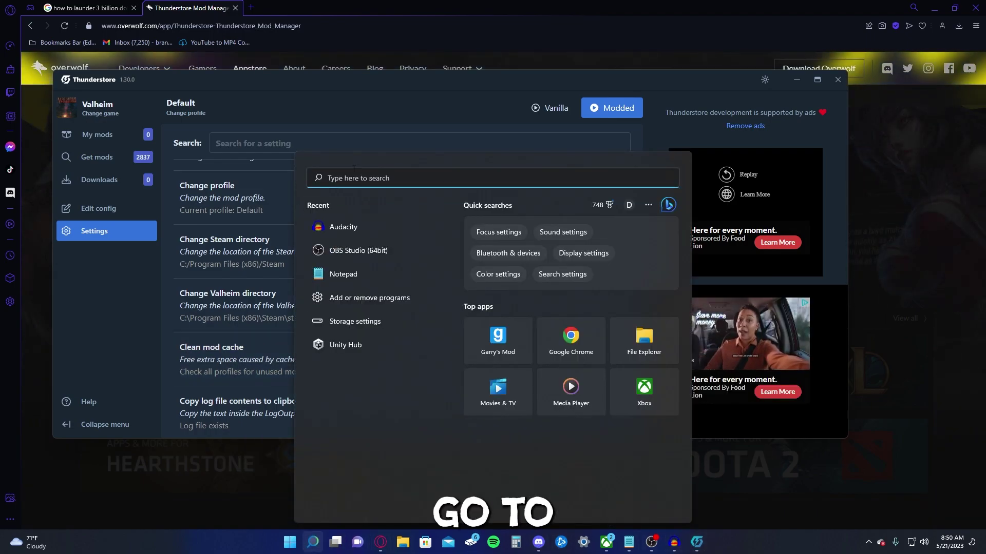
text(steam)
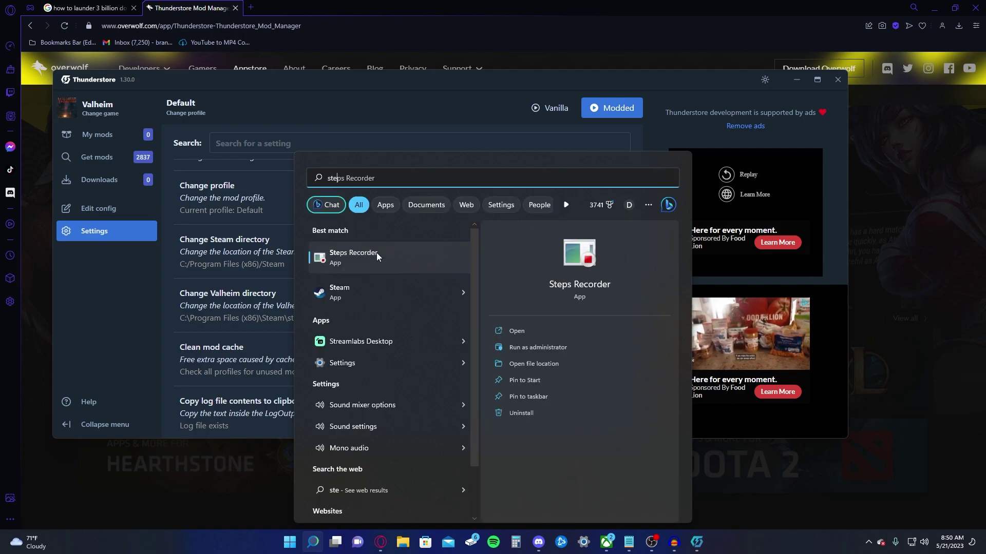
click(376, 257)
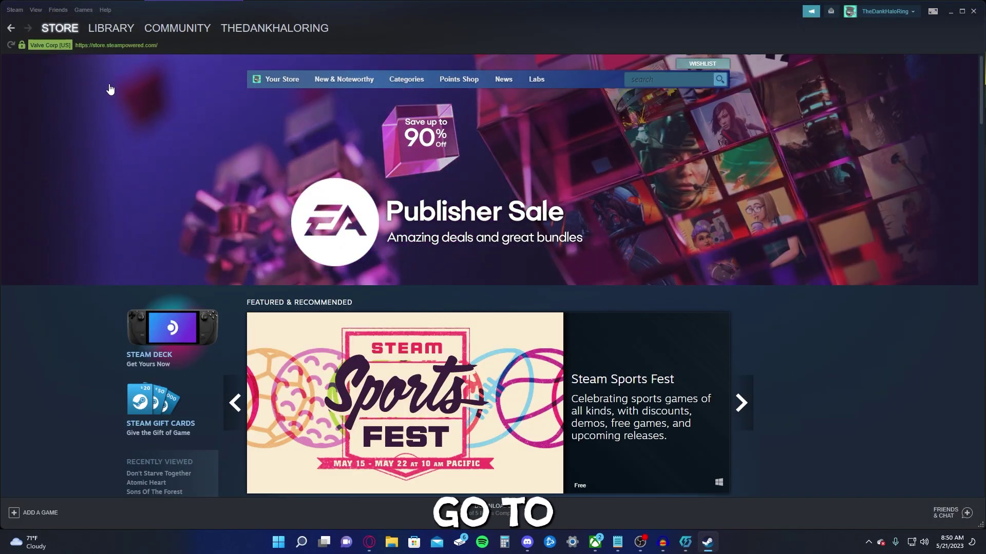
click(103, 40)
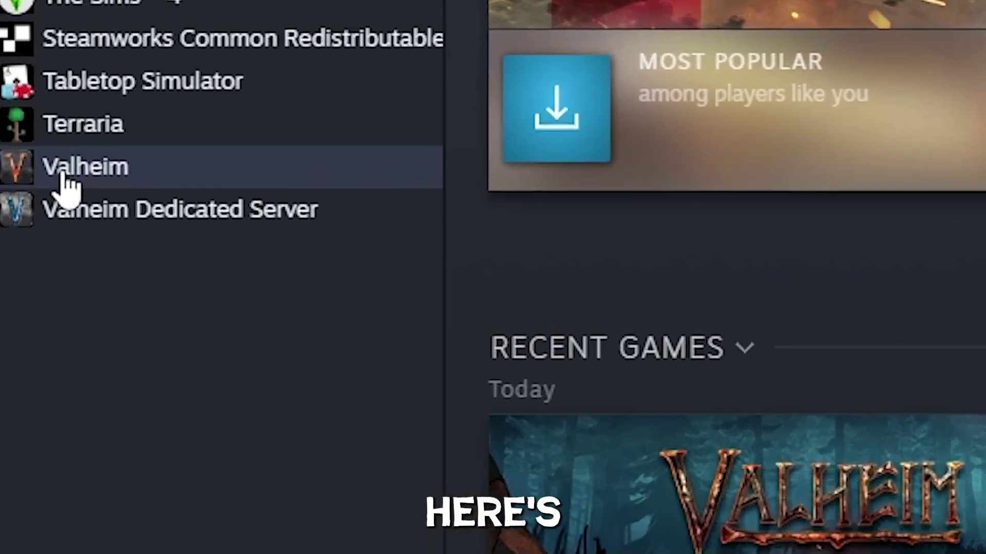
right_click(31, 387)
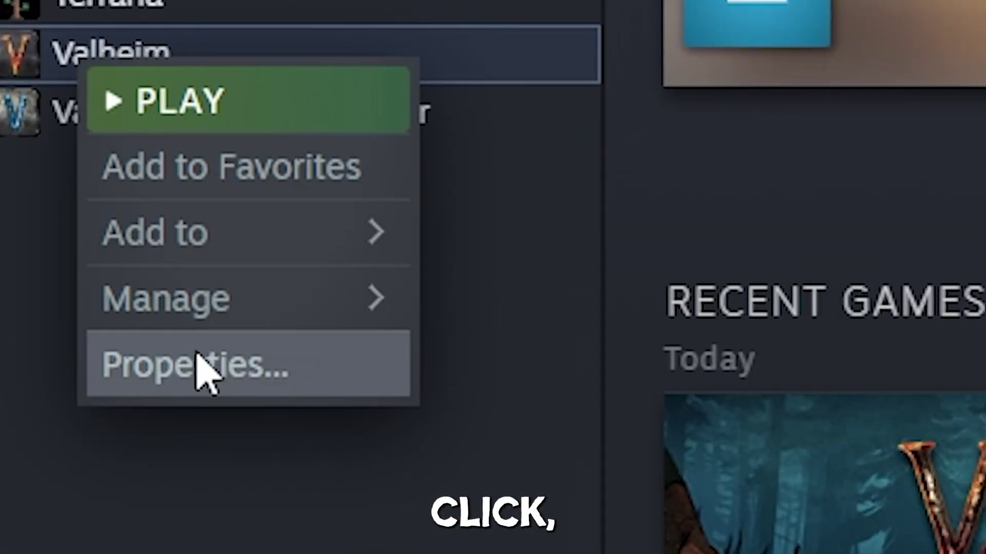
mouse_move(251, 316)
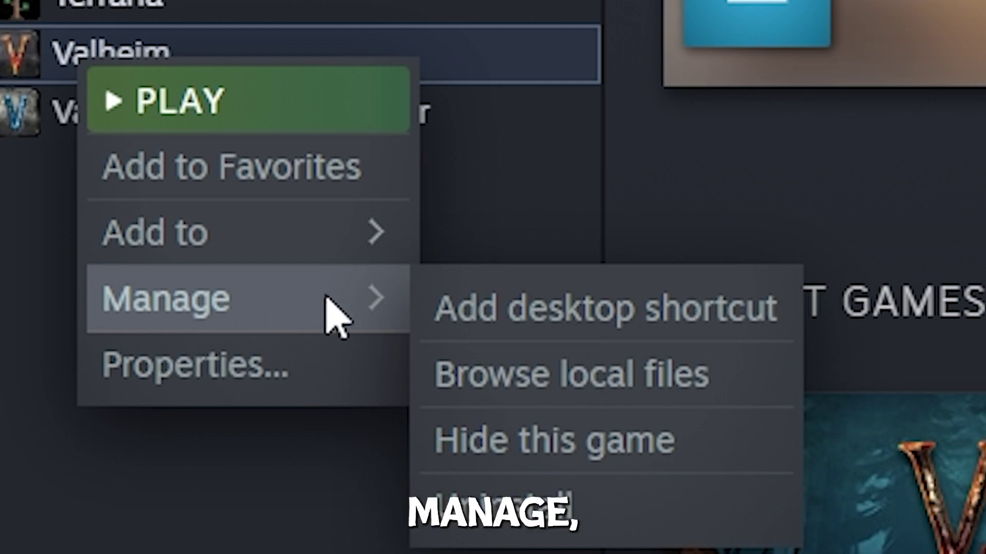
click(539, 396)
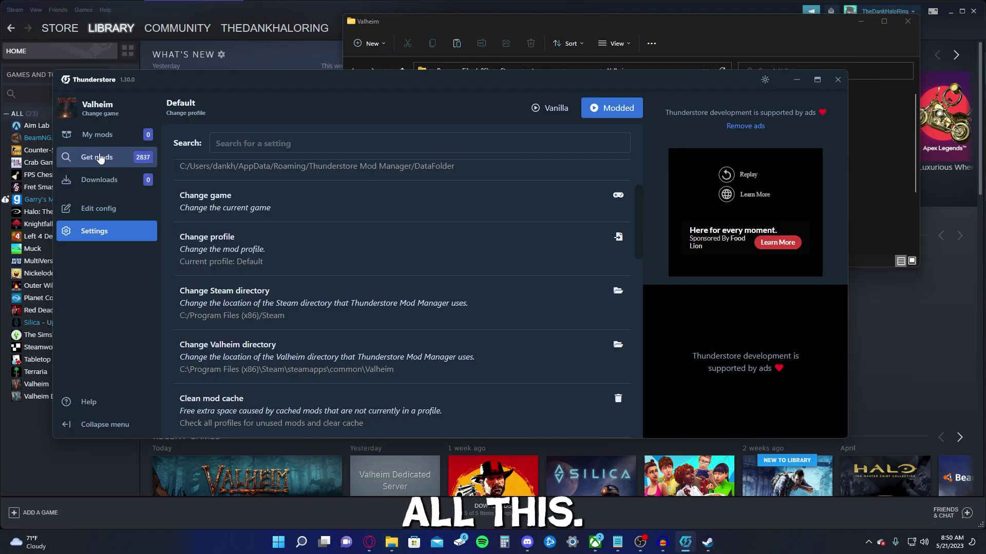
Search the online mods for "bepinex" and download BepInExPack_Valheim version 5.4.2105 with its dependencies.
click(96, 137)
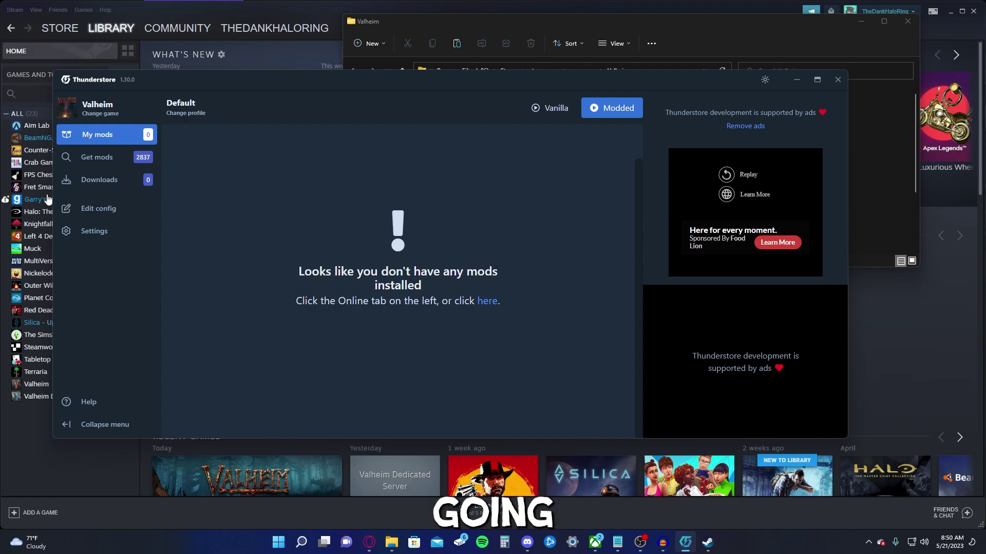
click(109, 164)
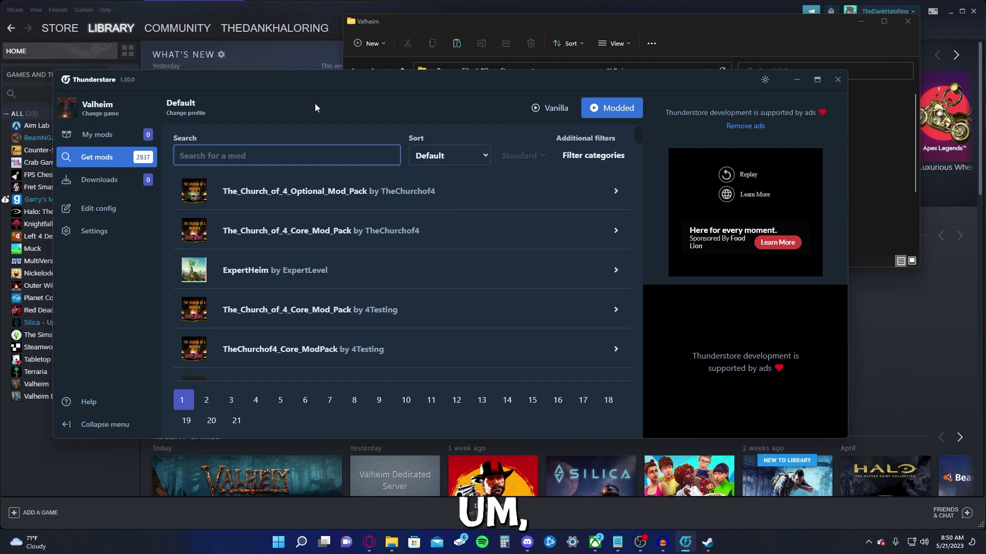
text(bepinex)
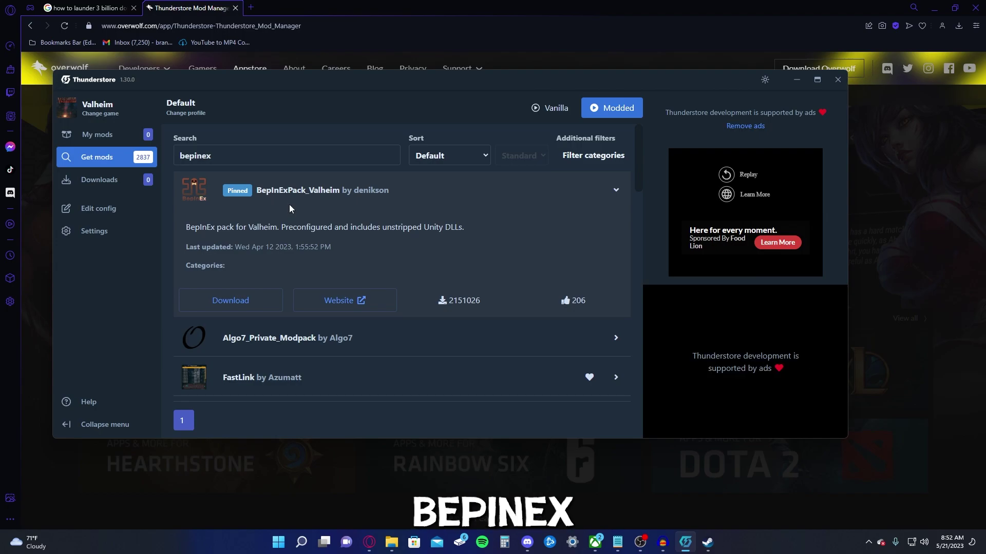
click(241, 301)
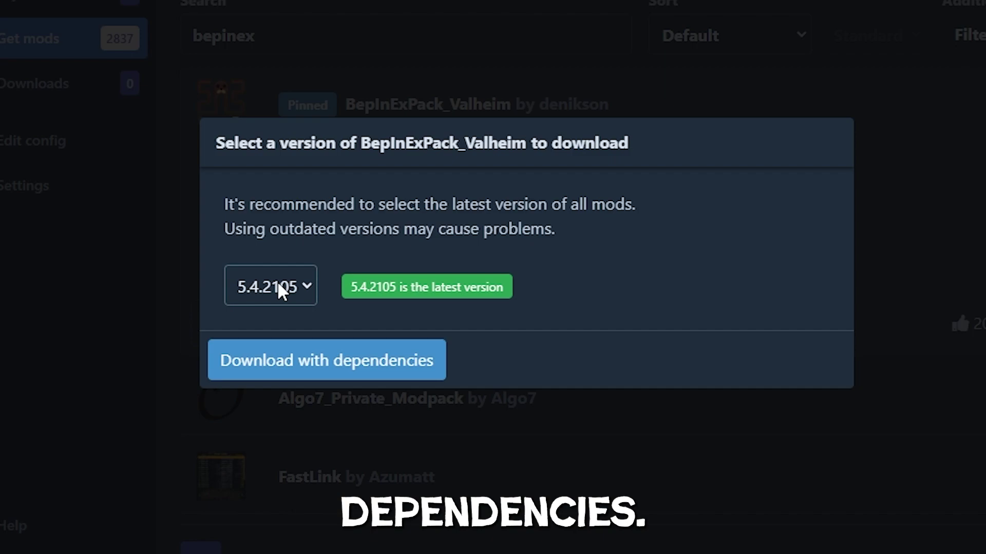
click(282, 288)
click(273, 288)
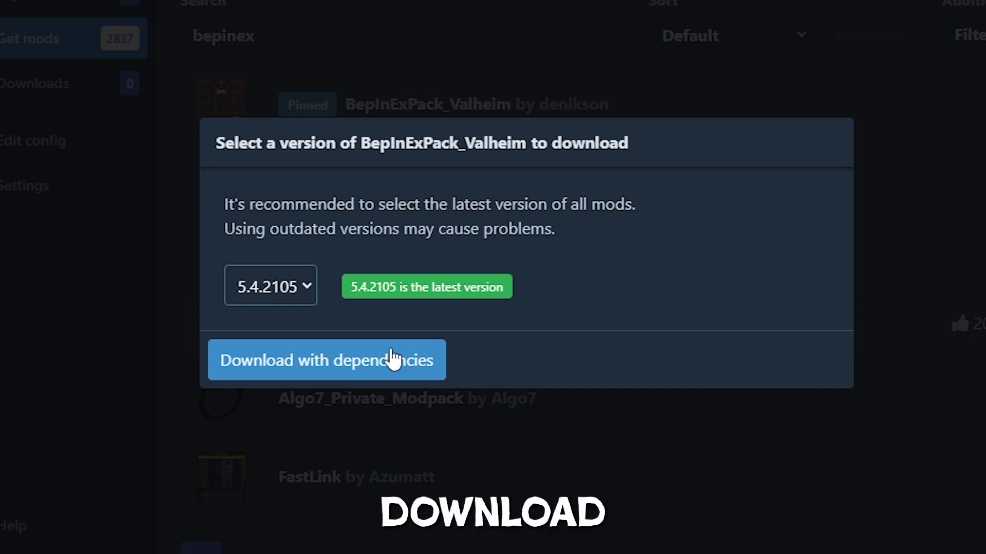
click(388, 362)
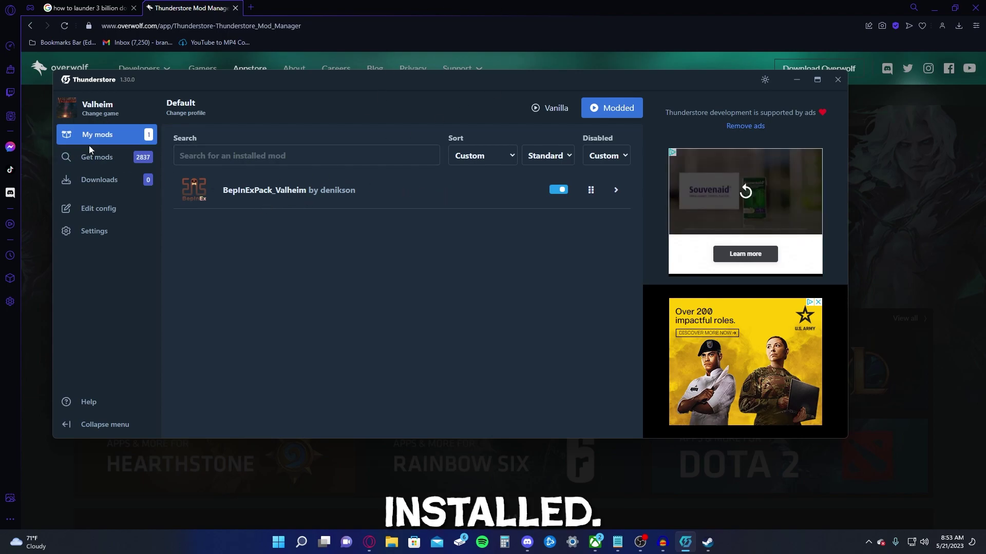
Launch the modded version of Valheim after rechecking the directory settings, and open the in-game console.
click(95, 231)
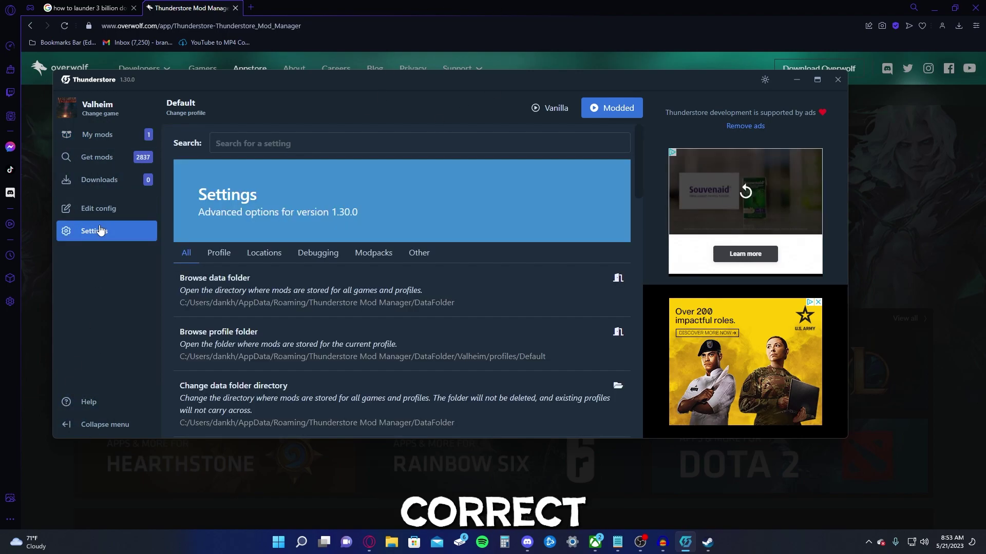
scroll(269, 352, down, 5)
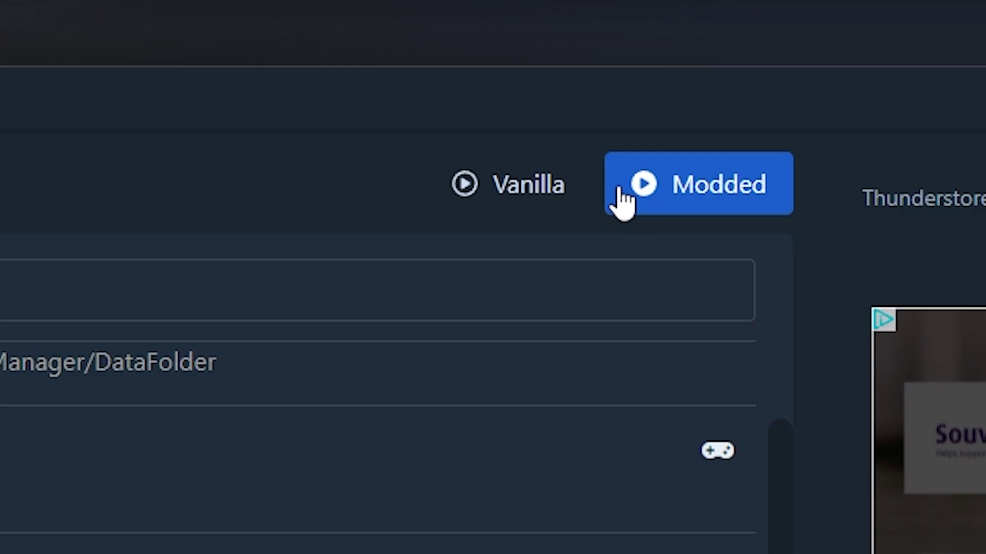
click(595, 108)
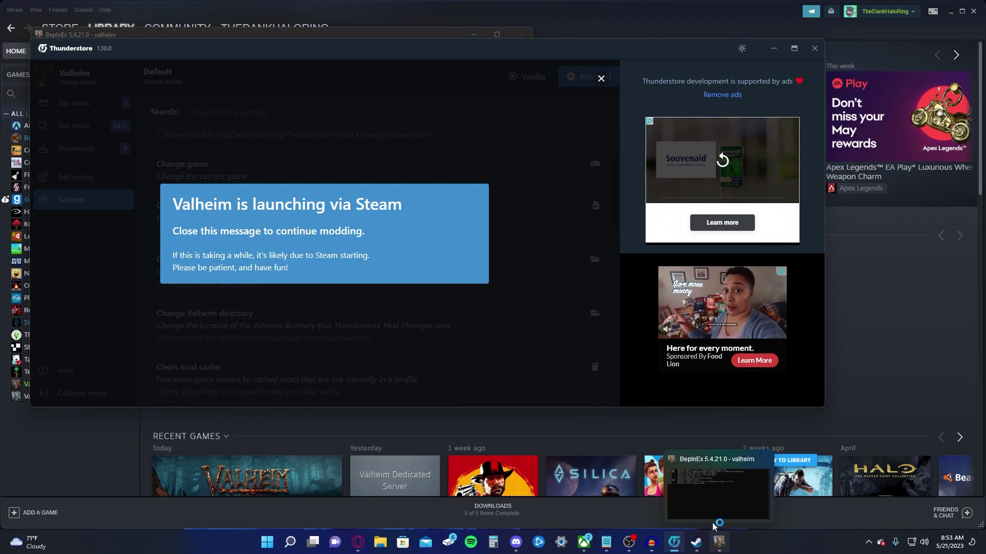
click(718, 544)
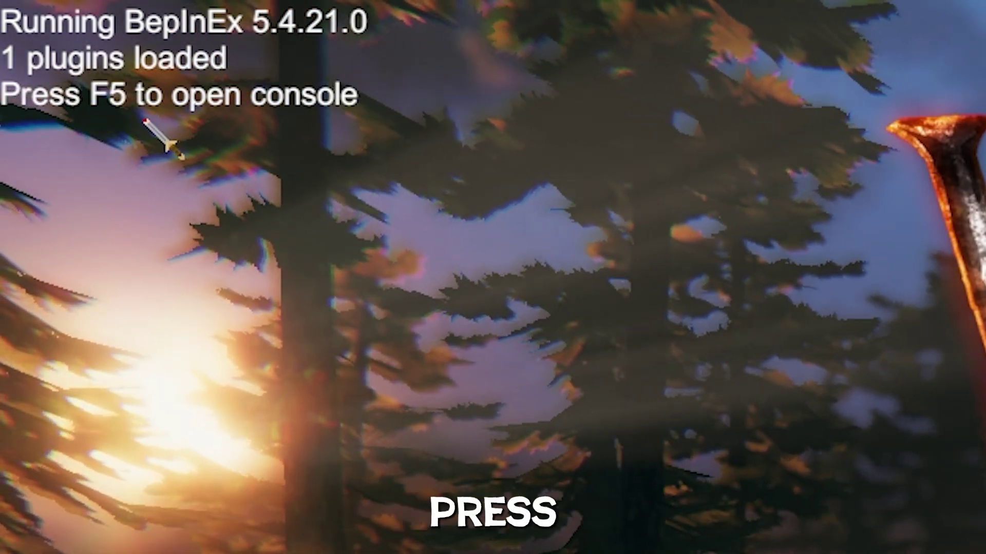
key(F5)
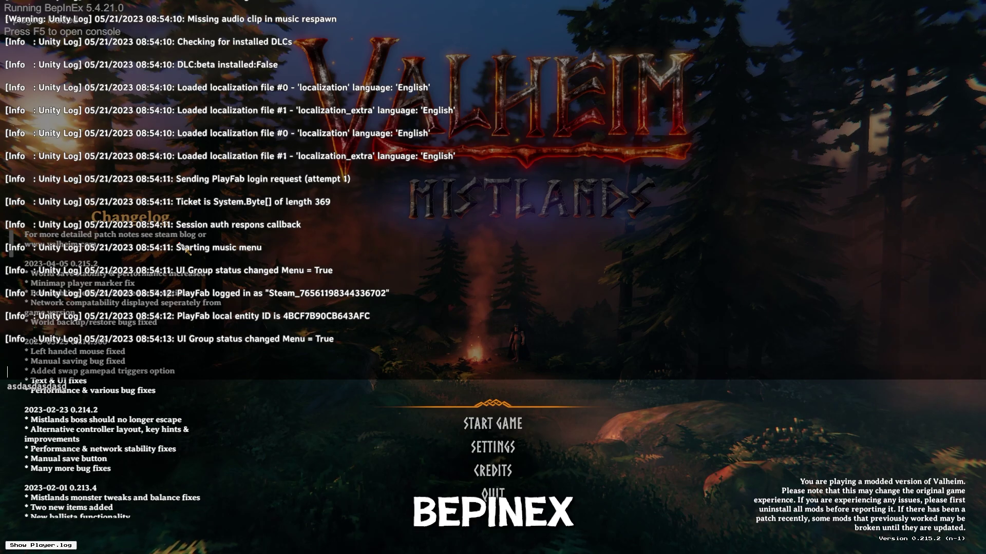
Close the in-game console, switch back to Thunderstore Mod Manager, dismiss the launch message and show the installed mods.
key(F5)
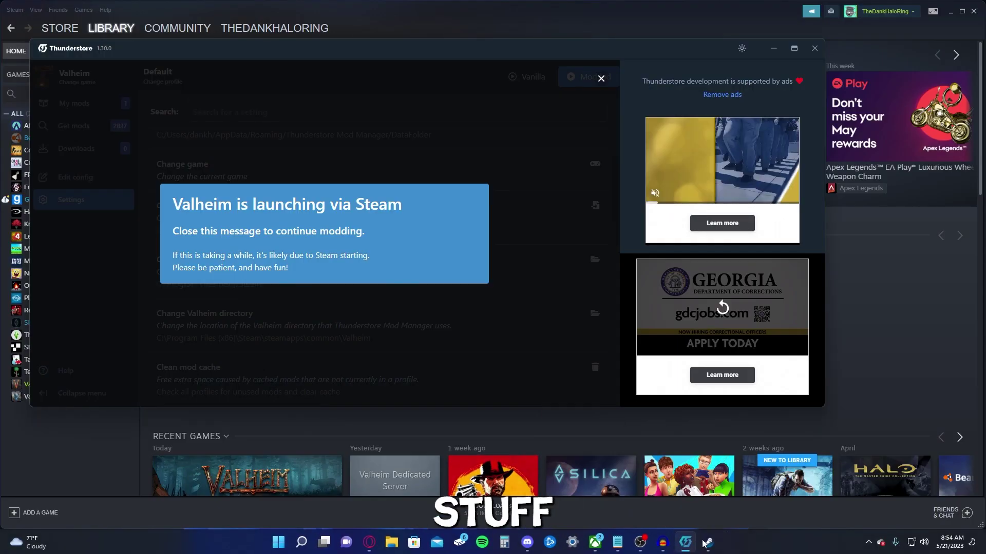
mouse_move(693, 548)
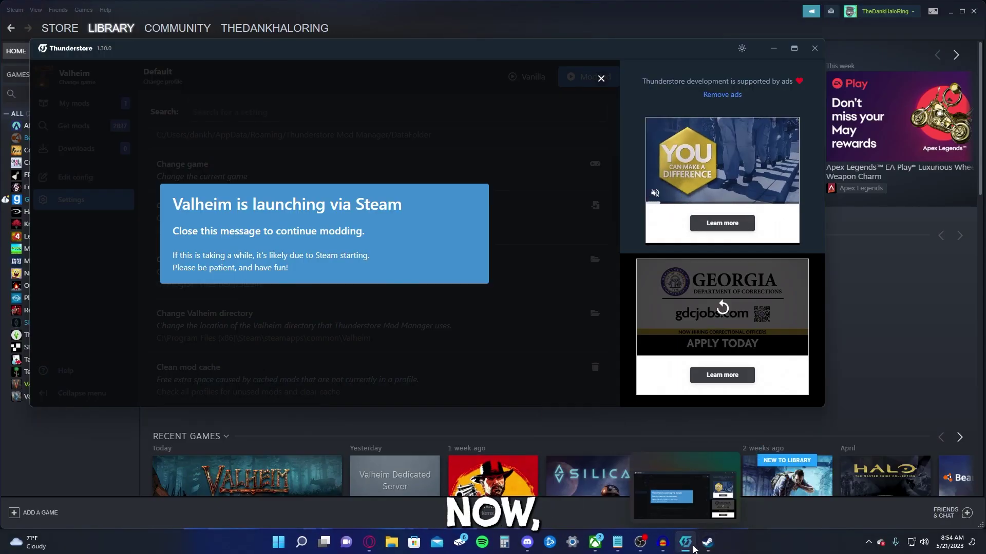
click(230, 134)
click(76, 110)
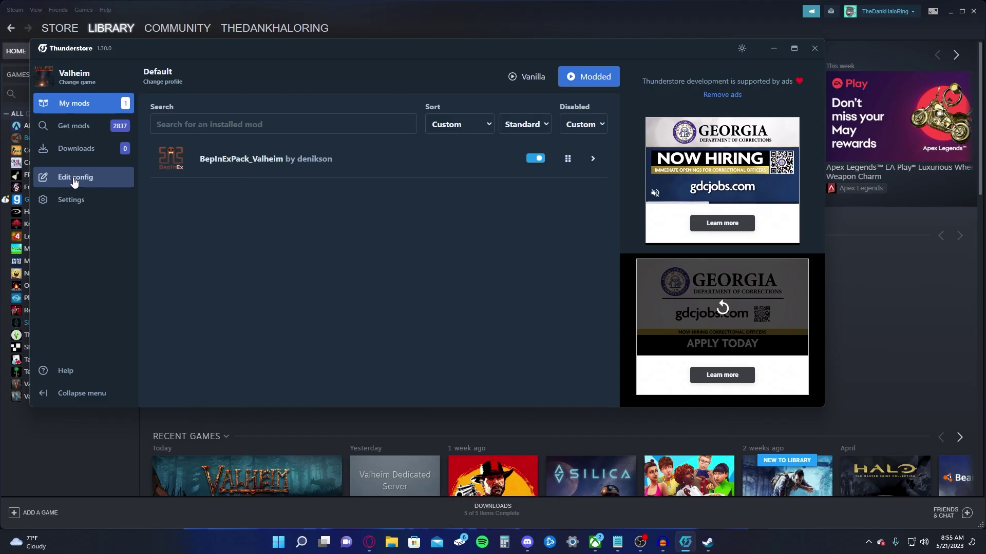
Open the BepInEx/config/BepInEx.cfg file for editing in the config editor.
click(75, 183)
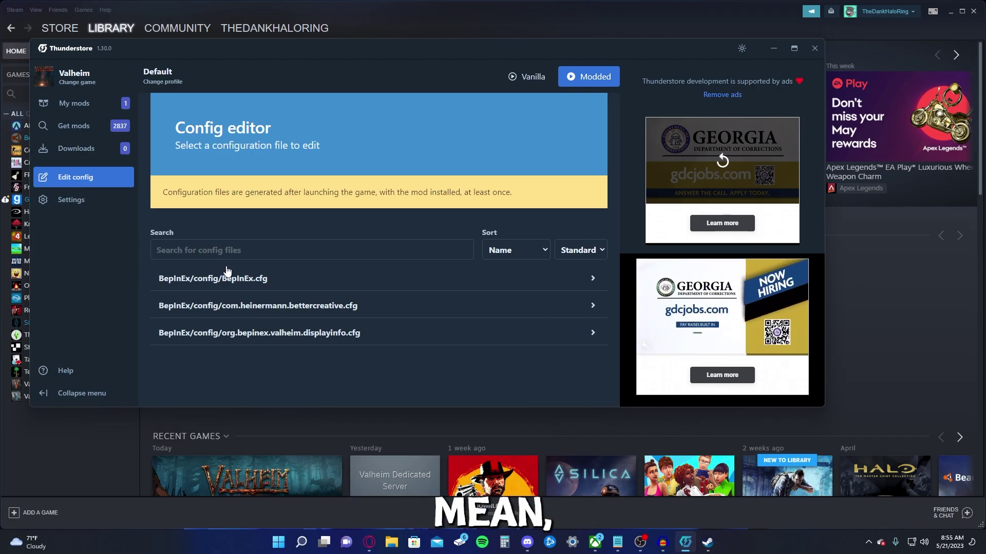
click(227, 286)
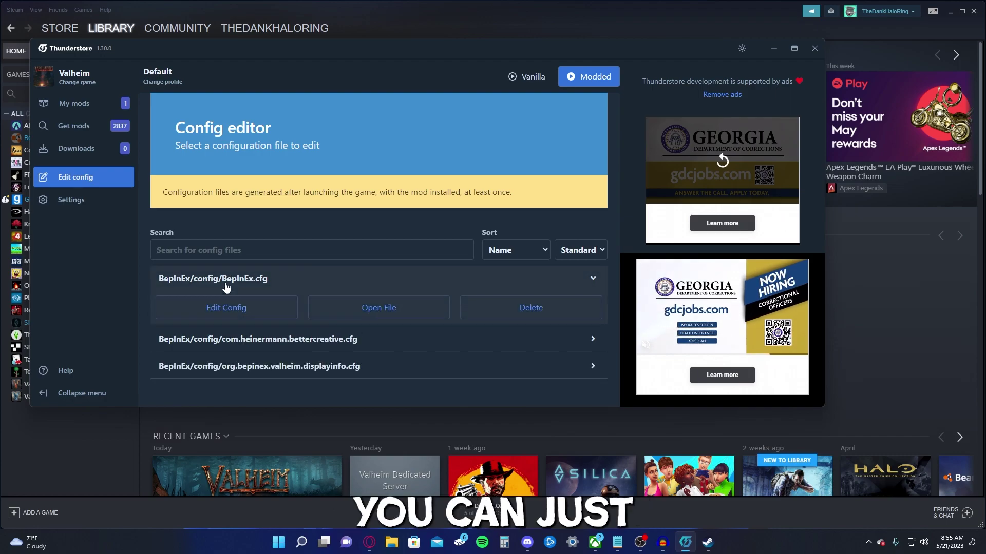
click(223, 307)
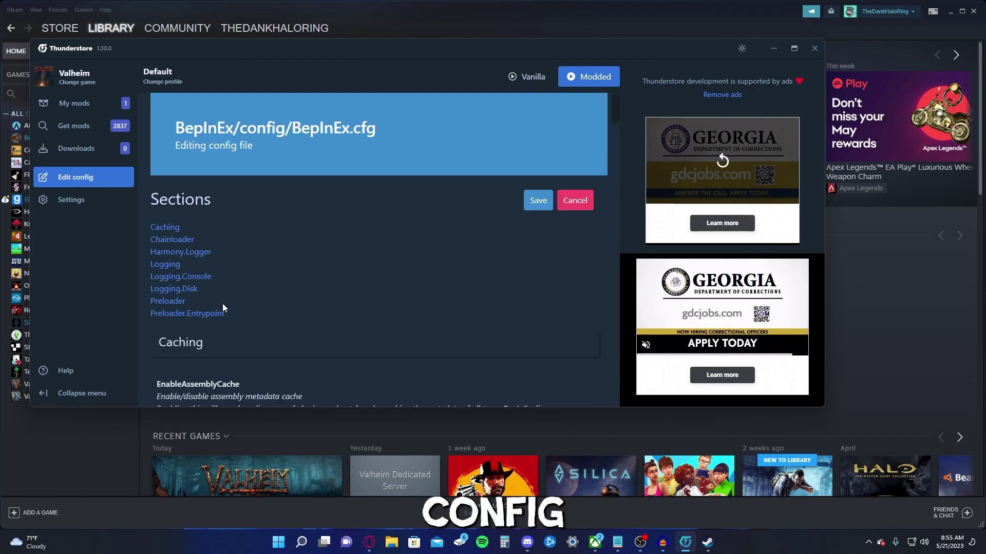
Examine the BepInEx.cfg settings from Caching and Chainloader through the logging sections to Preloader, keeping EnableAssemblyCache on true.
scroll(208, 278, down, 4)
scroll(207, 278, down, 2)
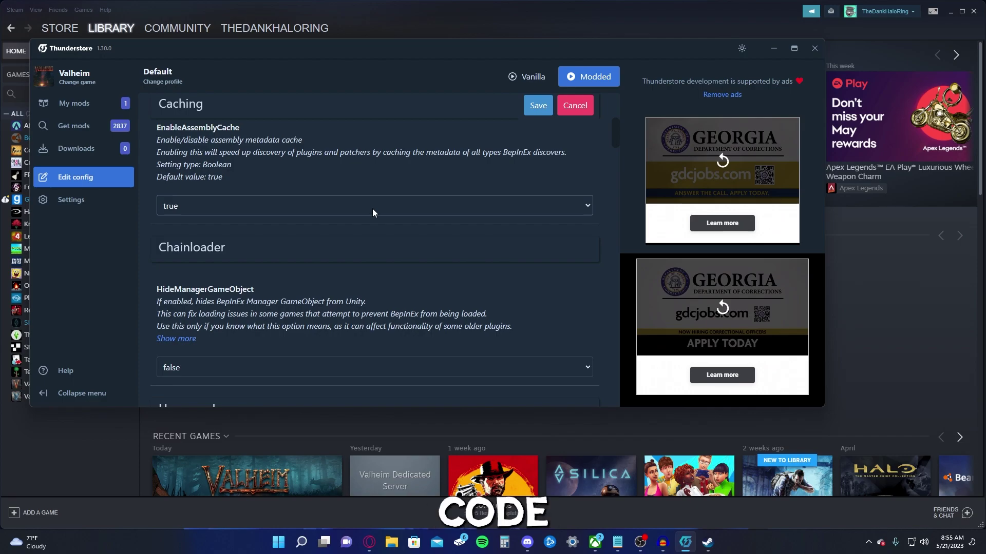
scroll(373, 211, up, 3)
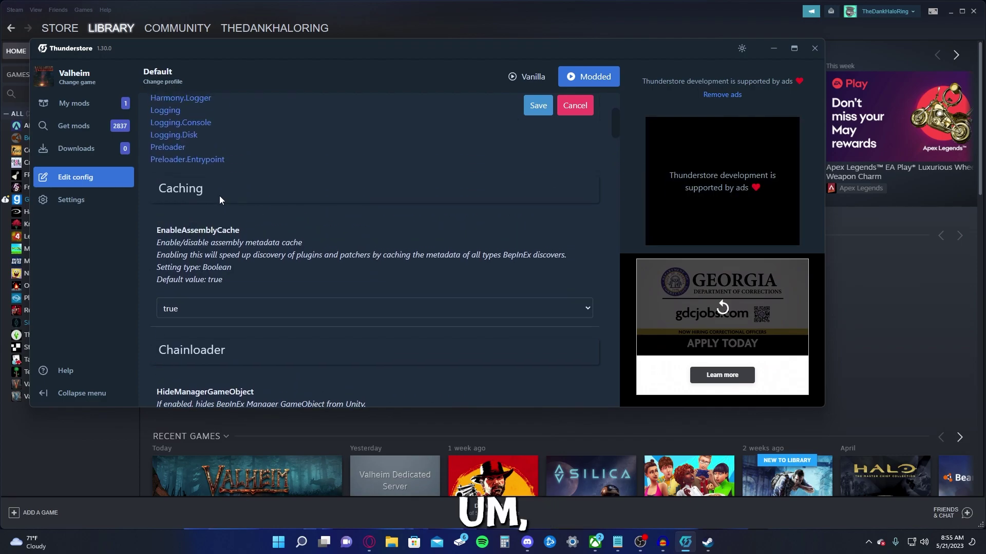
scroll(218, 273, down, 2)
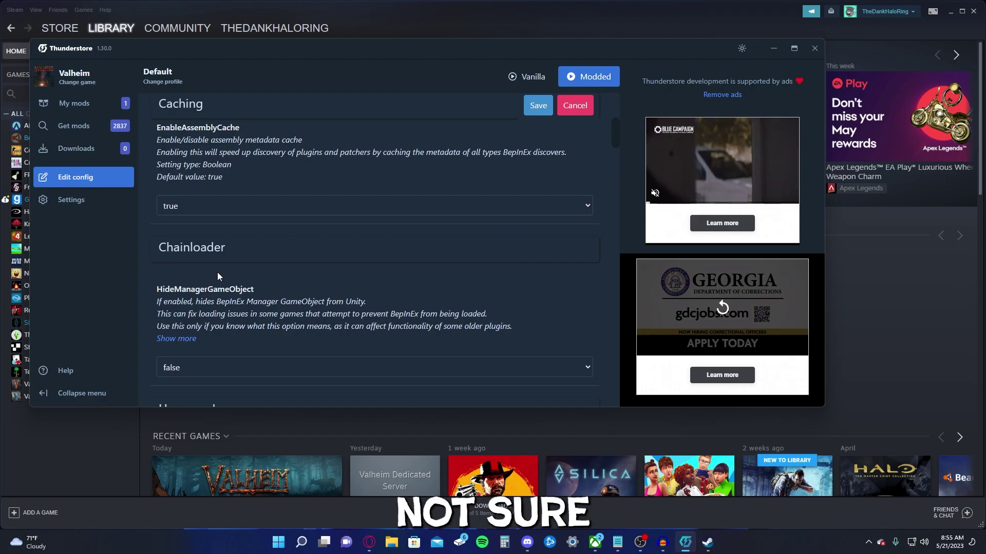
scroll(218, 273, down, 1)
click(192, 149)
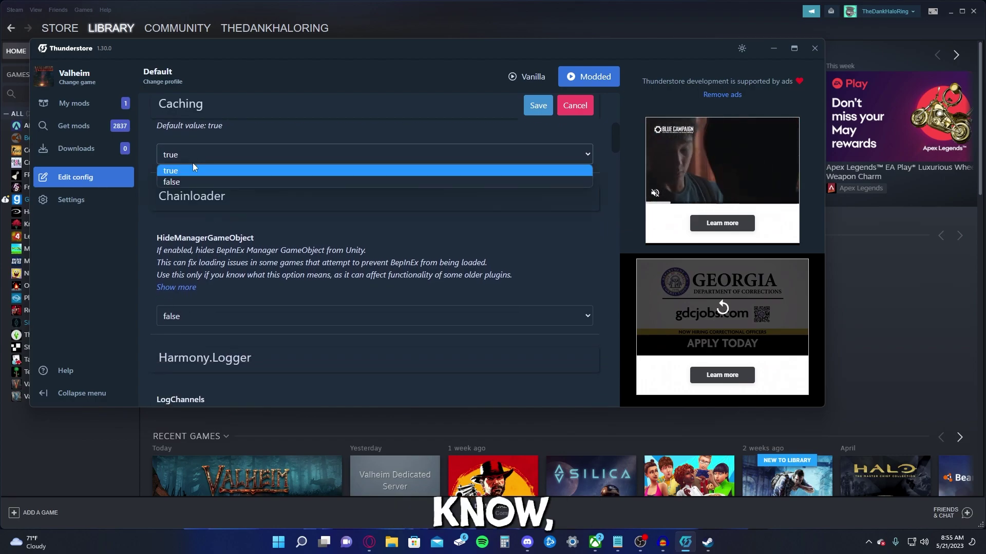
click(192, 163)
scroll(250, 290, down, 7)
scroll(251, 290, down, 10)
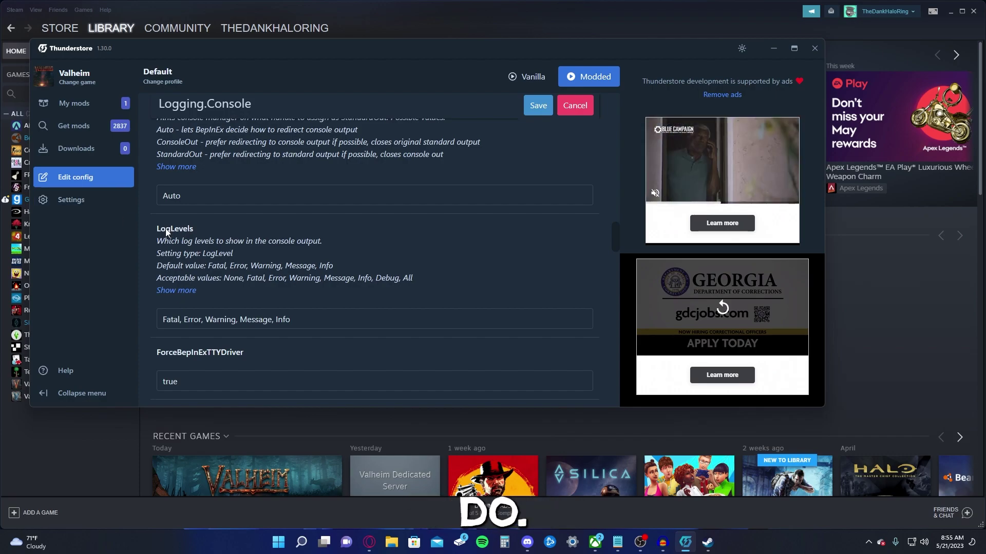
scroll(253, 247, down, 4)
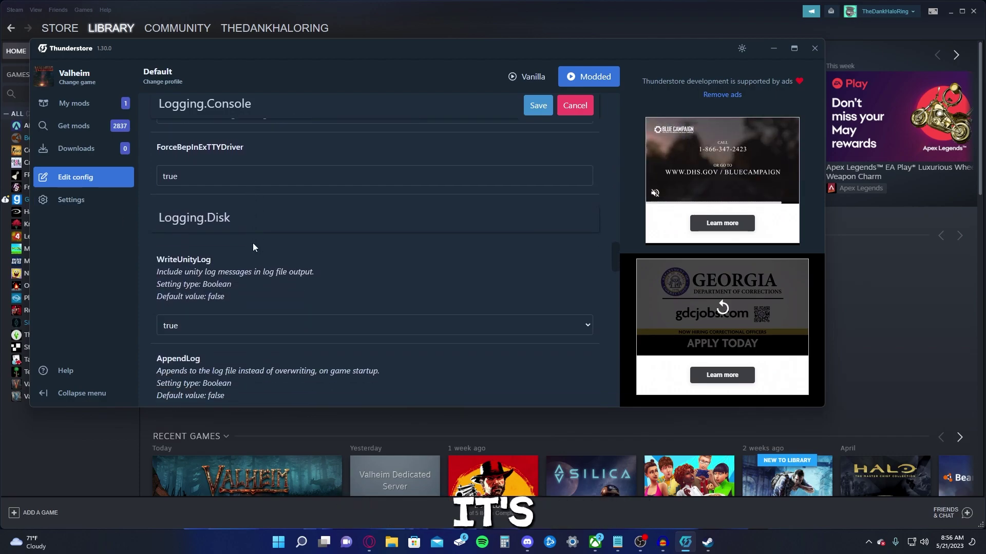
scroll(242, 218, down, 6)
scroll(243, 221, down, 6)
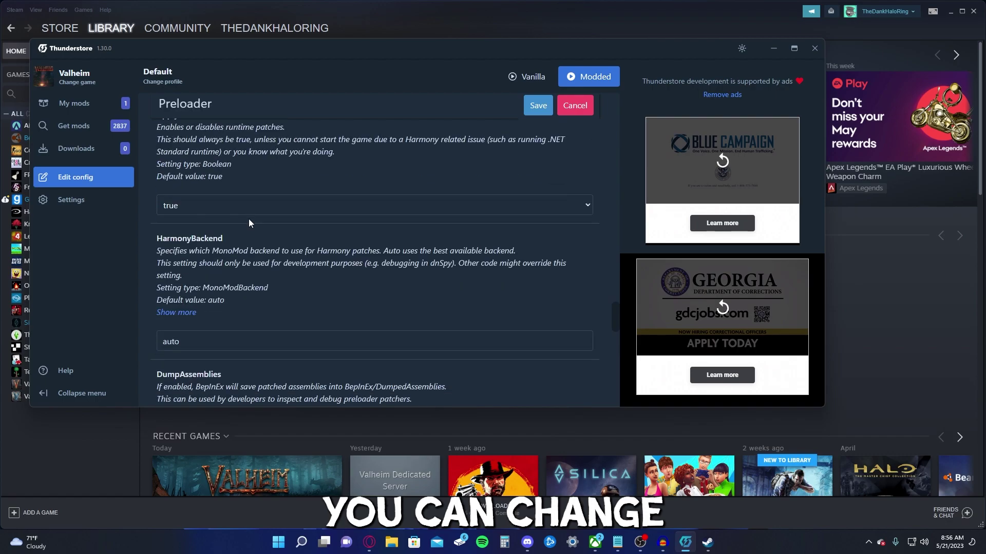
scroll(249, 218, down, 4)
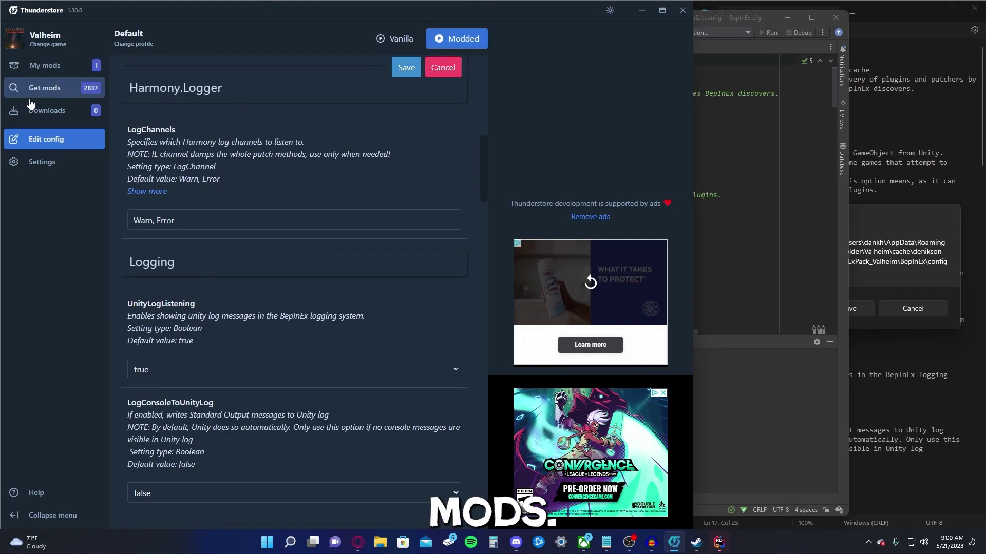
Search the online mods for "jotunn", download Jotunn version 2.11.6 with its dependencies, and check the installed mods.
click(56, 93)
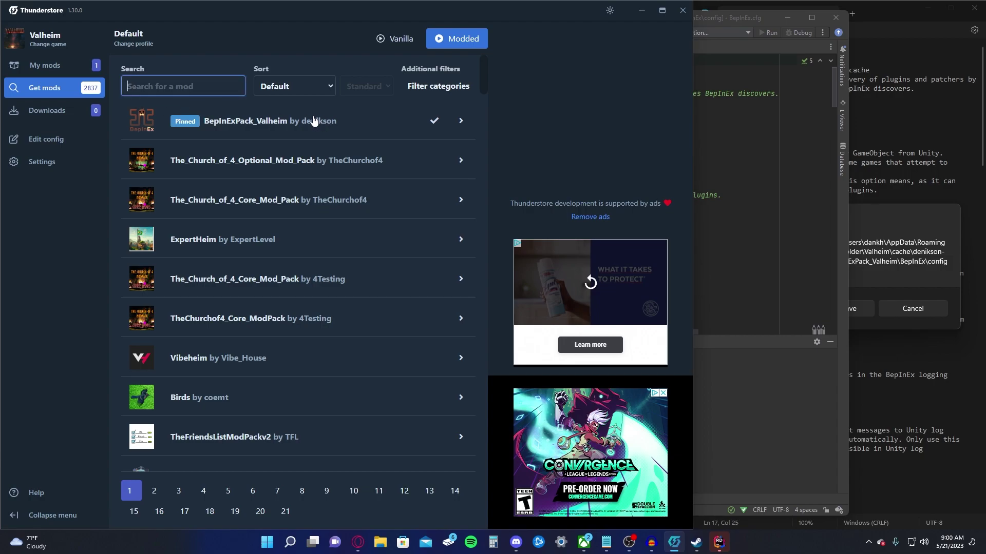
text(jotunn)
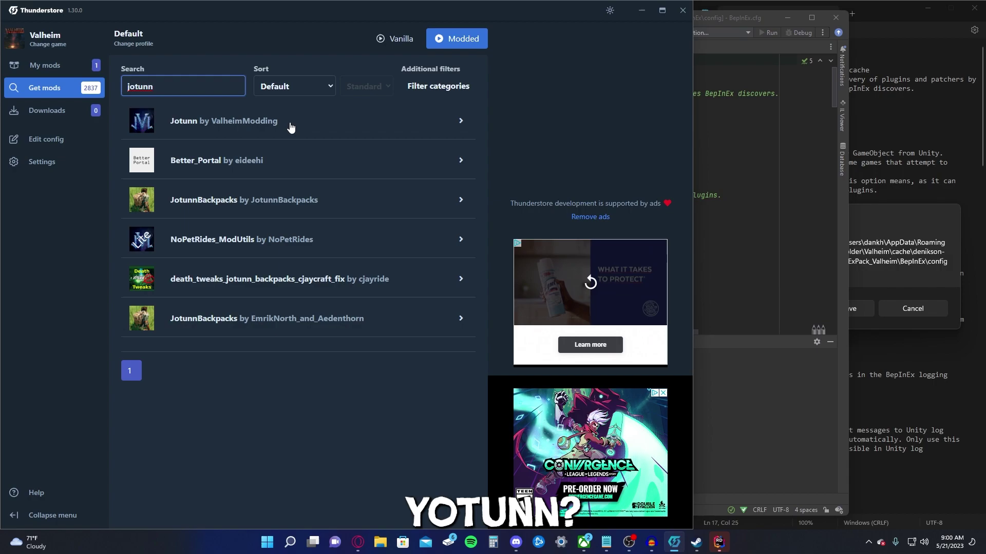
click(252, 131)
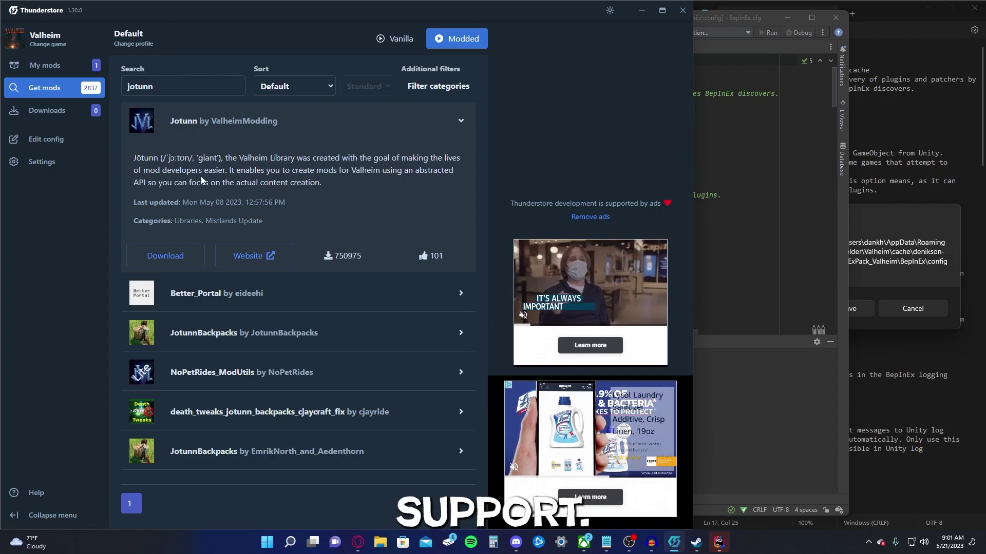
click(198, 254)
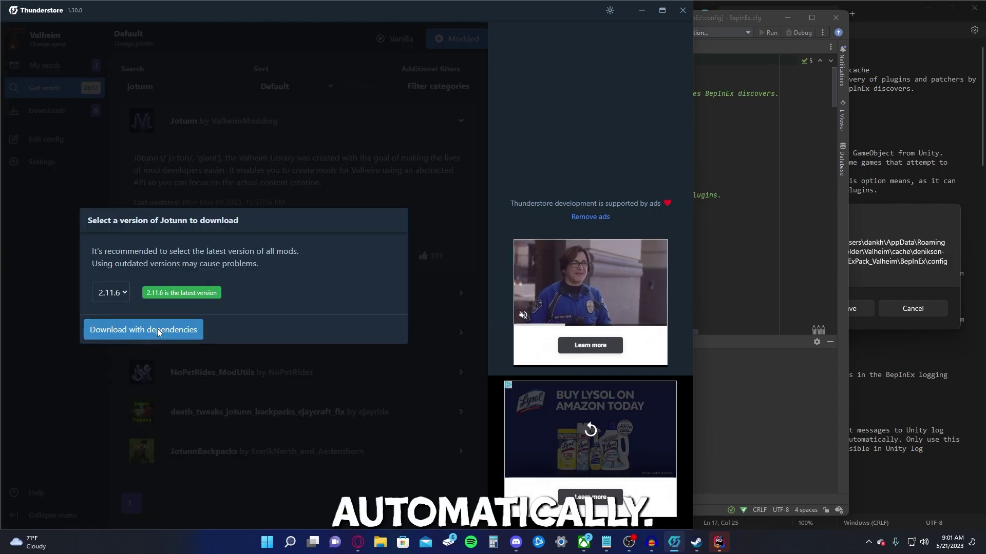
click(157, 329)
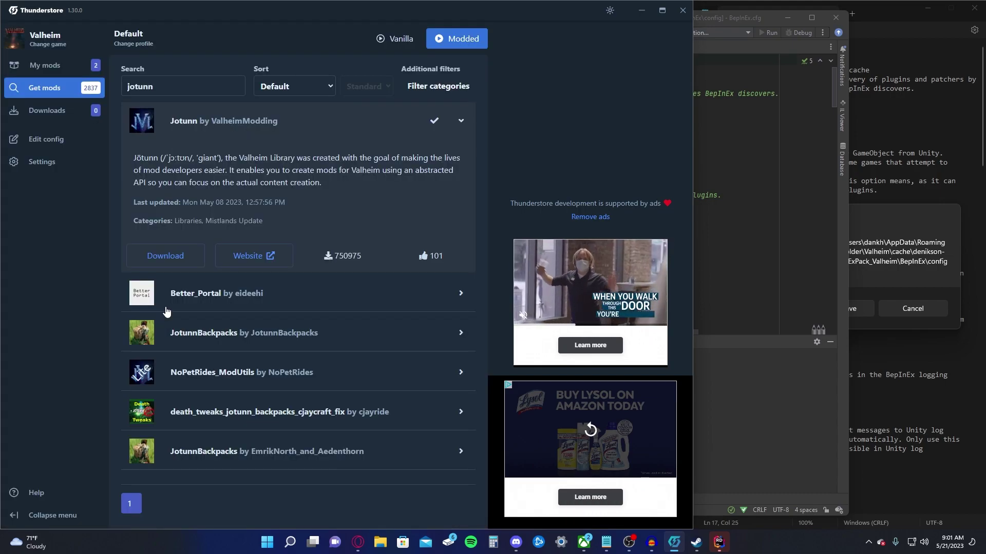
click(50, 71)
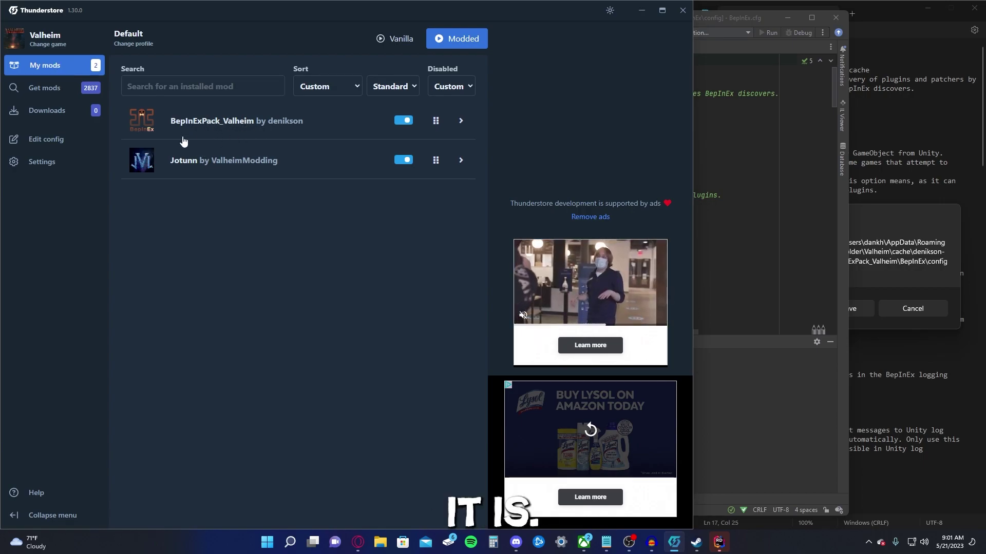
click(205, 87)
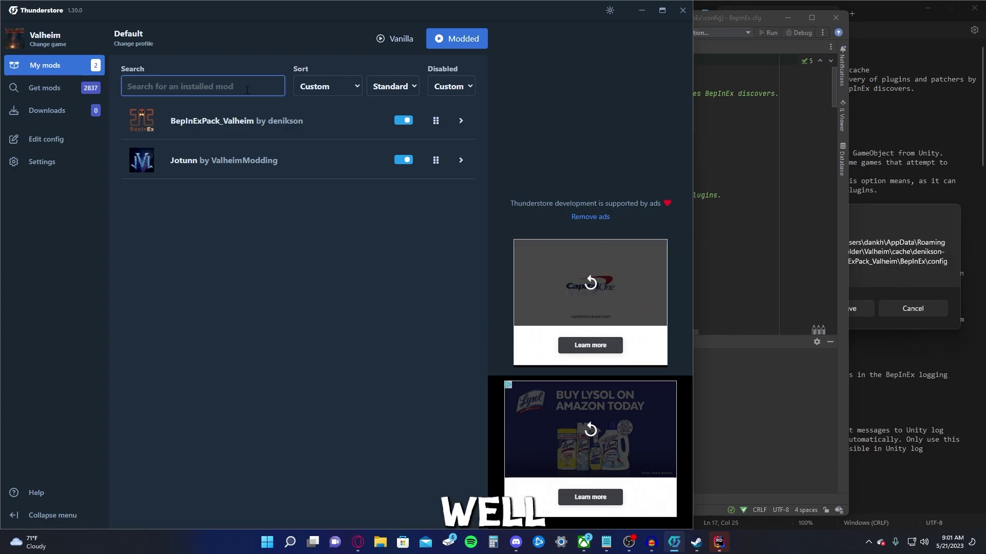
Search the online mods for "weed" and download Valweed version 0.3.4 with its dependencies.
click(45, 88)
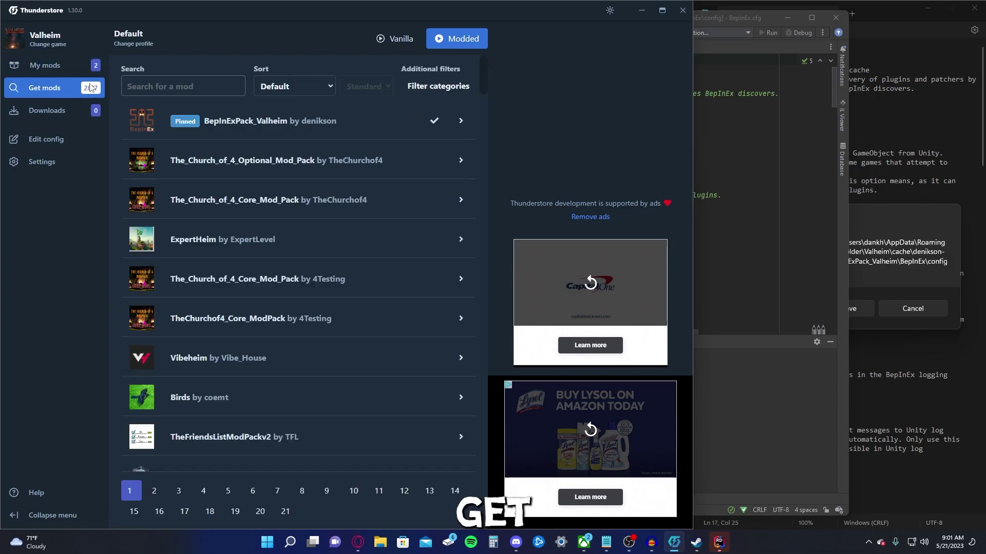
click(149, 88)
text(weed)
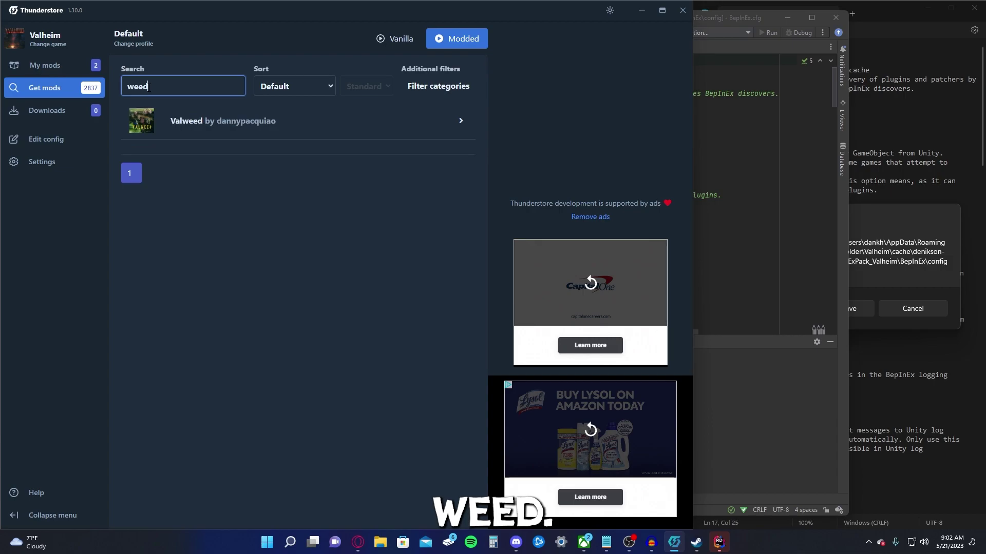
click(201, 125)
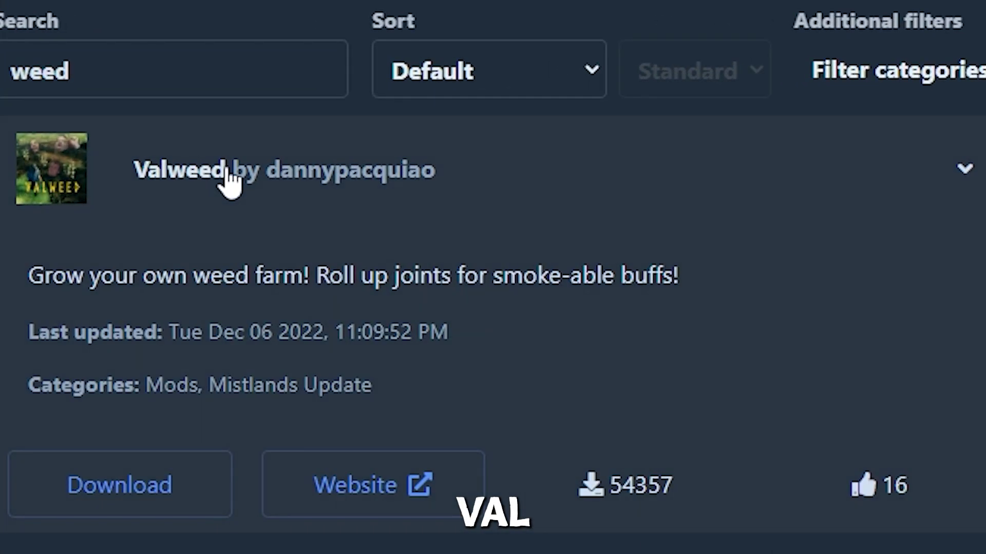
click(135, 496)
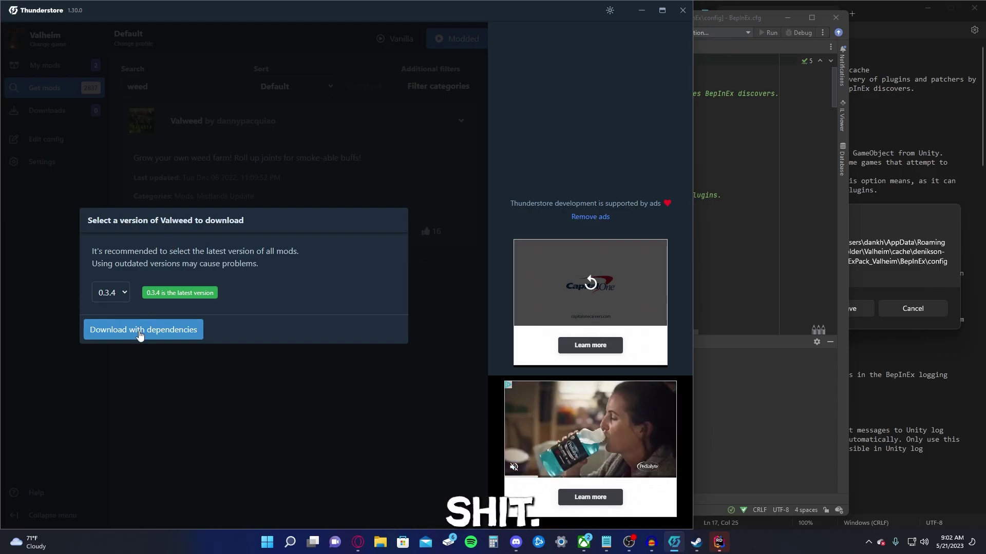
click(139, 329)
Search the online mods for "bettercreative" and download the BetterCreative mod.
double_click(171, 88)
text(b)
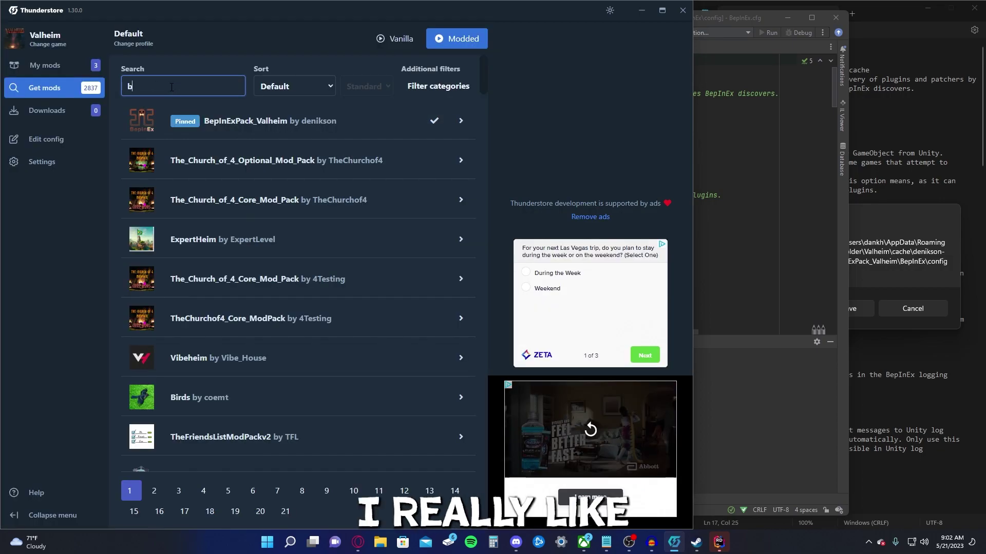
text(ettercreative)
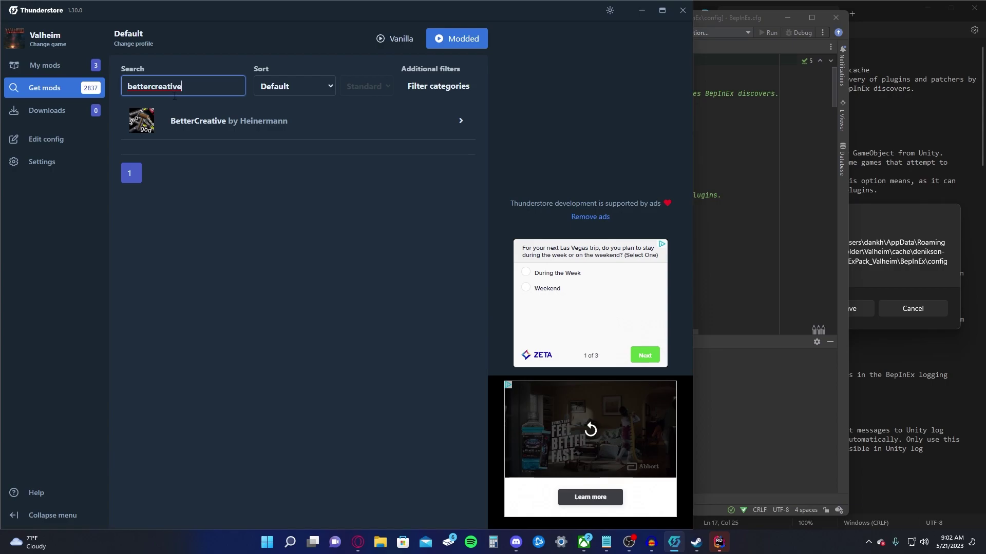
click(201, 122)
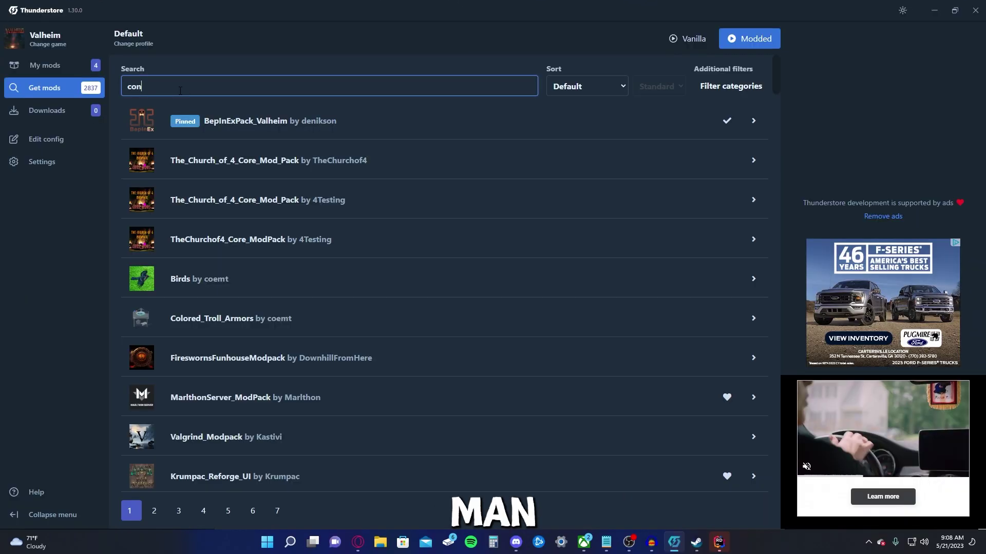
Search the online mods for "configuration manager" and download Official_BepInEx_ConfigurationManager version 18.0.0 with its dependencies.
text(figuratio)
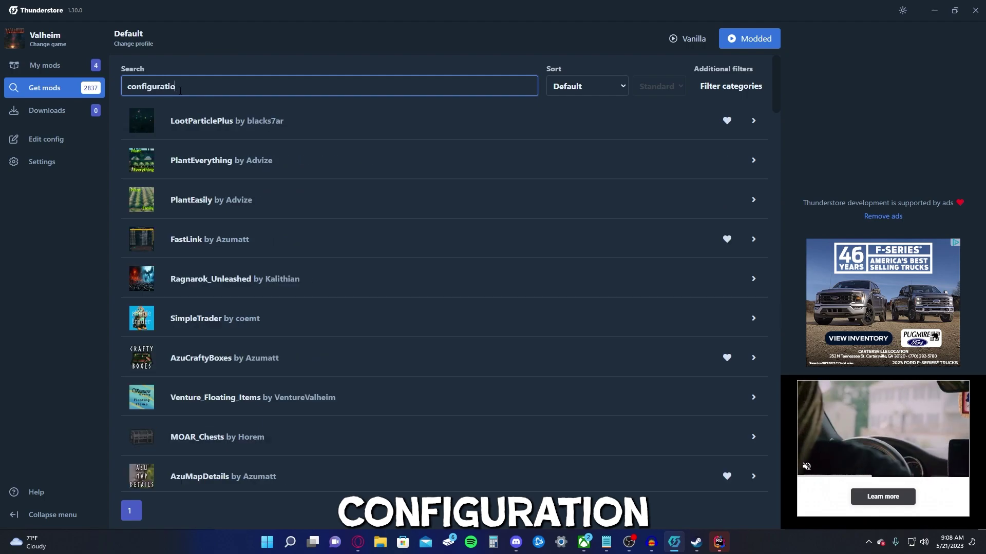
text(n manager)
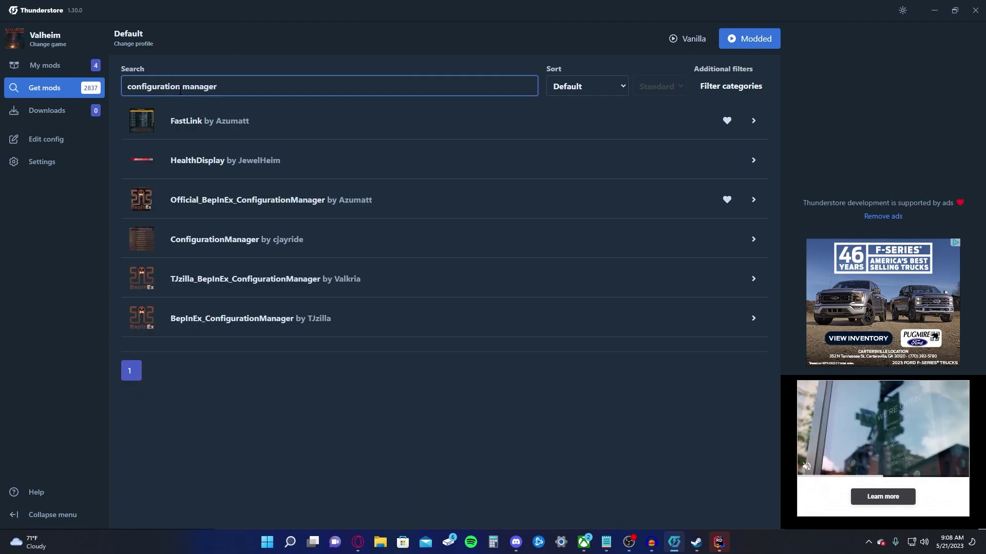
click(200, 201)
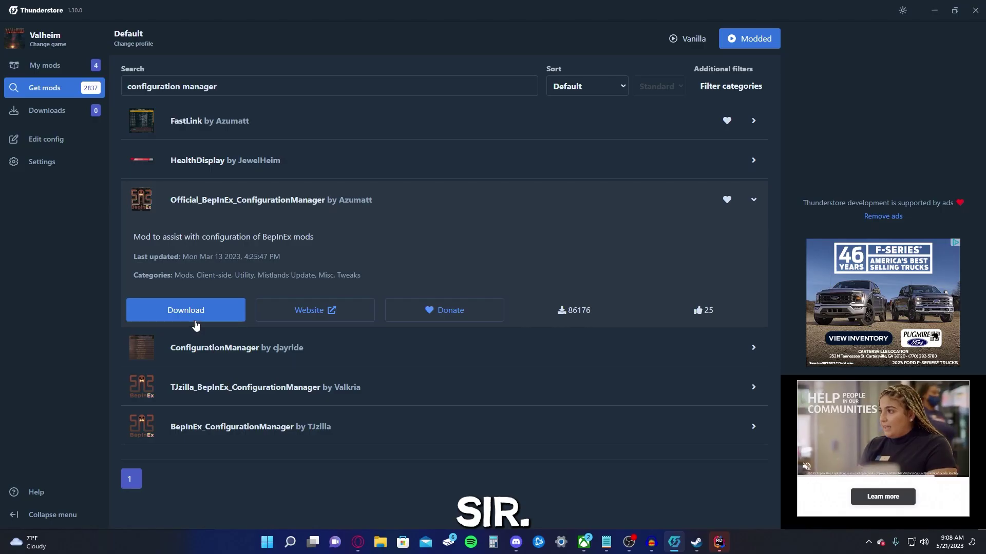
click(171, 362)
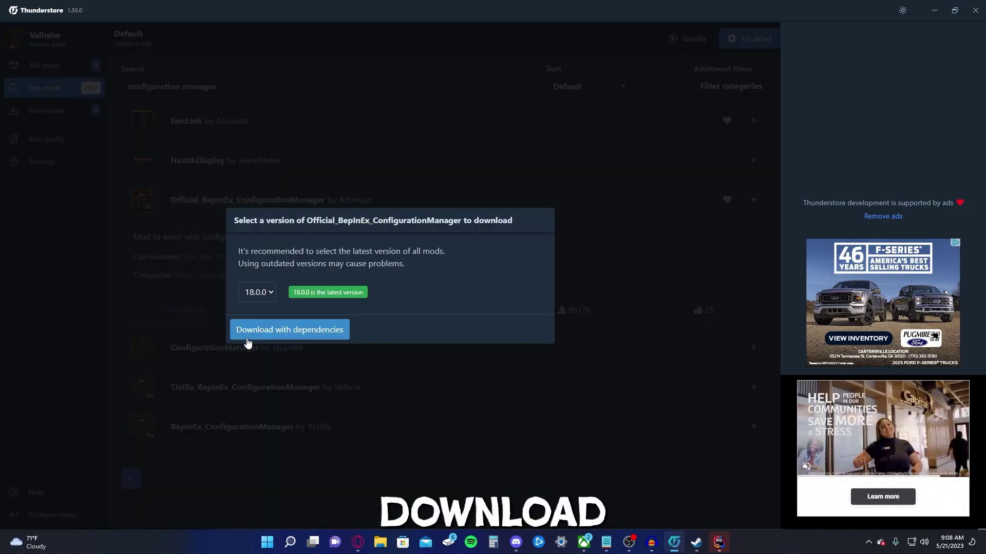
click(263, 333)
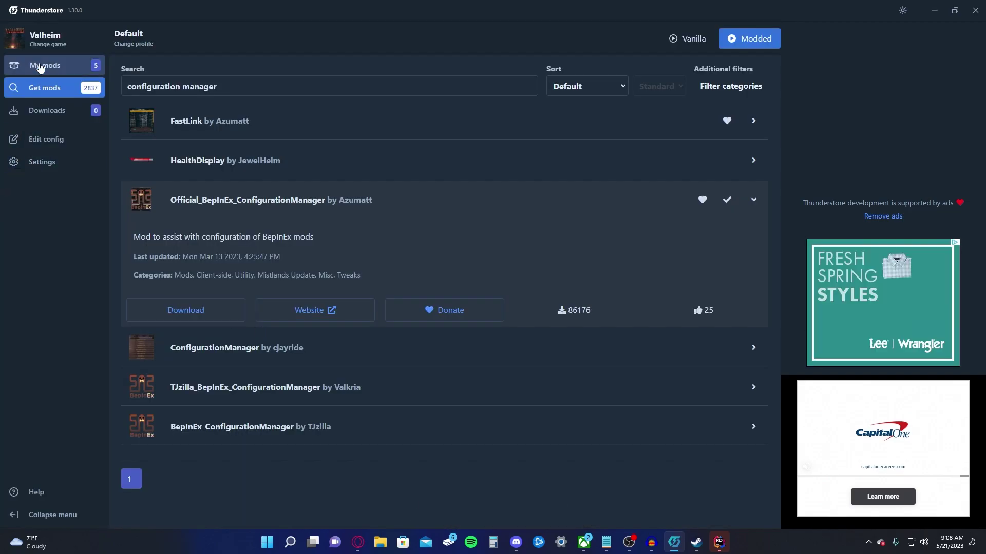
Check the installed mods, launch the modded version of Valheim, and open the in-game plugin / mod settings window.
click(41, 67)
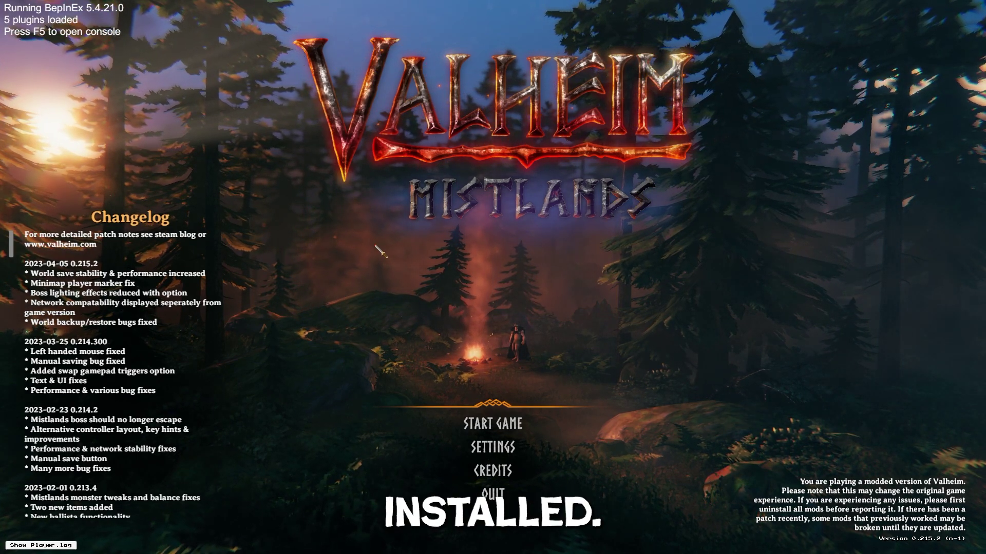
key(F1)
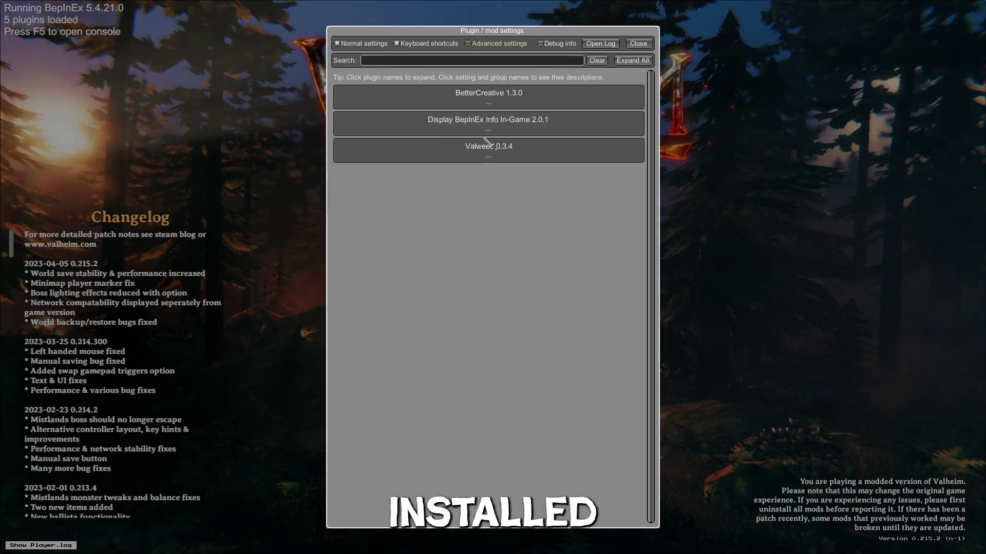
Expand the BetterCreative 1.3.0 entry and review its command states, hotkeys and improvement settings before entering the world.
click(481, 104)
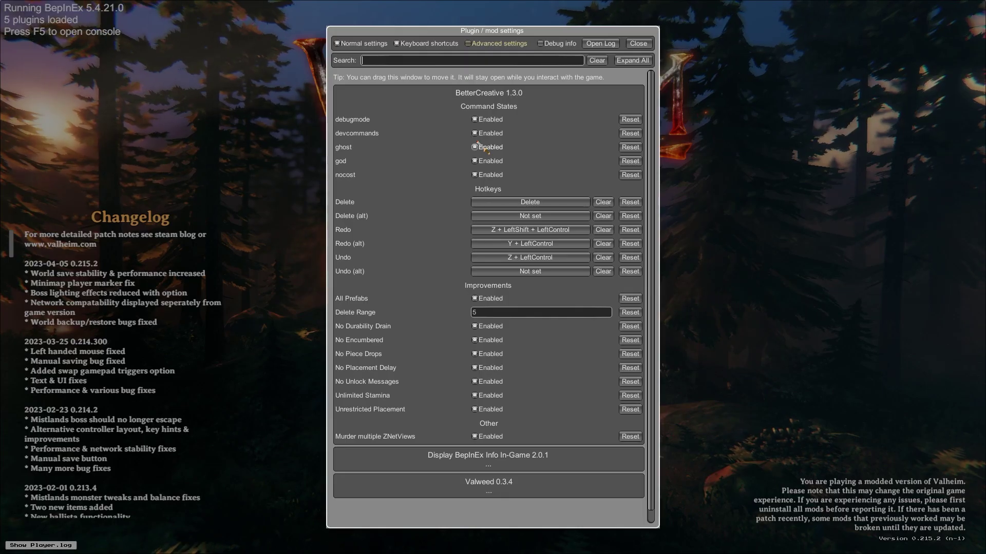
scroll(478, 146, down, 1)
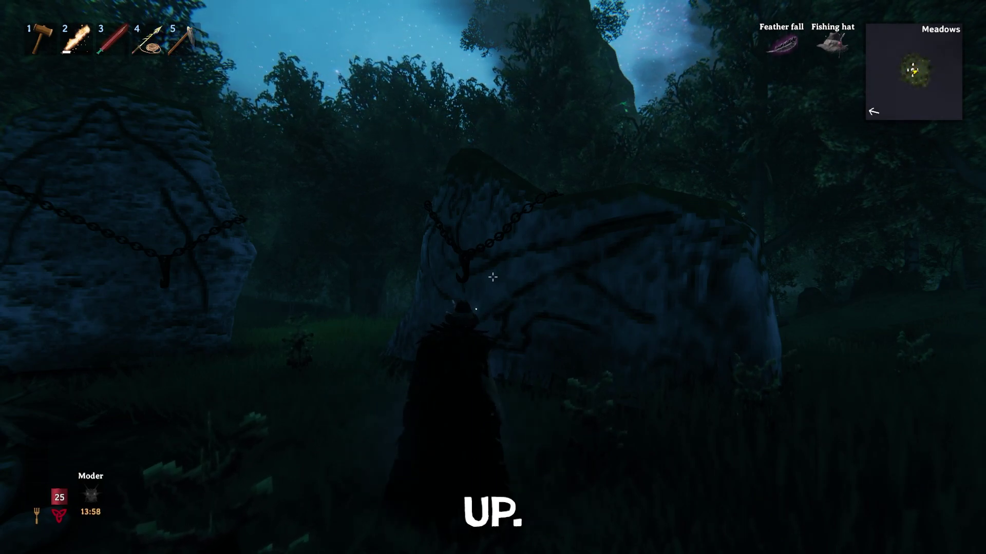
mouse_move(492, 277)
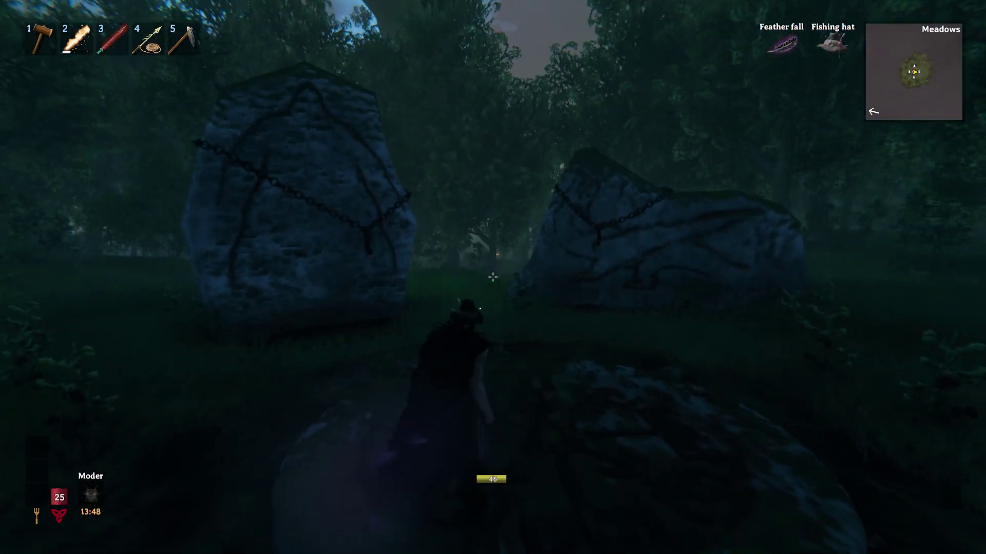
Turn on debug fly in the Meadows and fly around the standing stones to test the creative commands.
key(w)
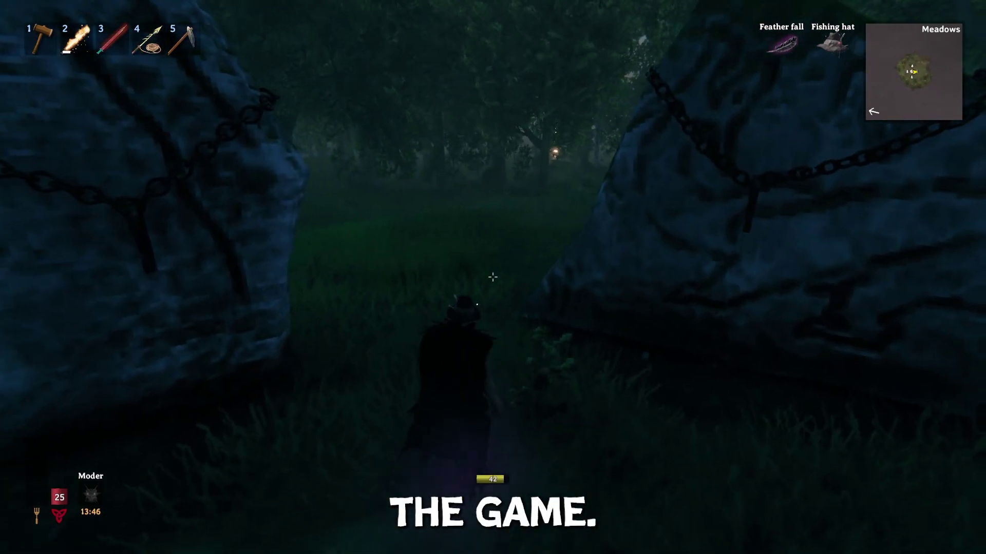
key(F5)
key(F5)
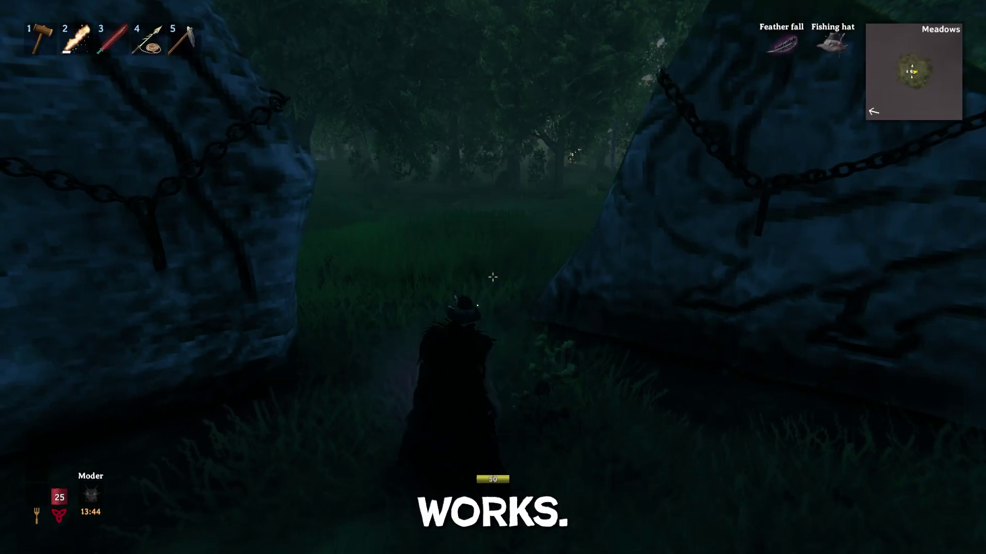
key(F1)
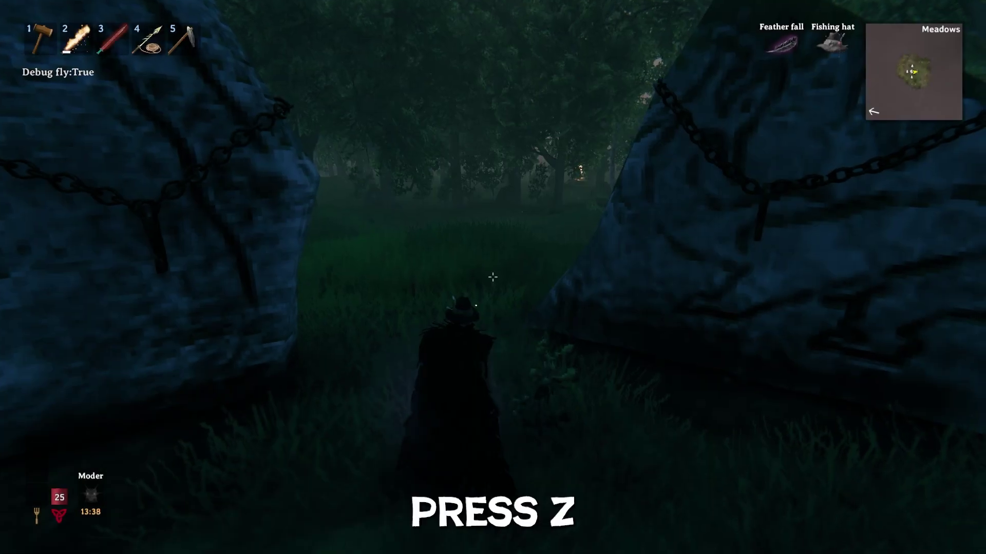
key(space)
key(w)
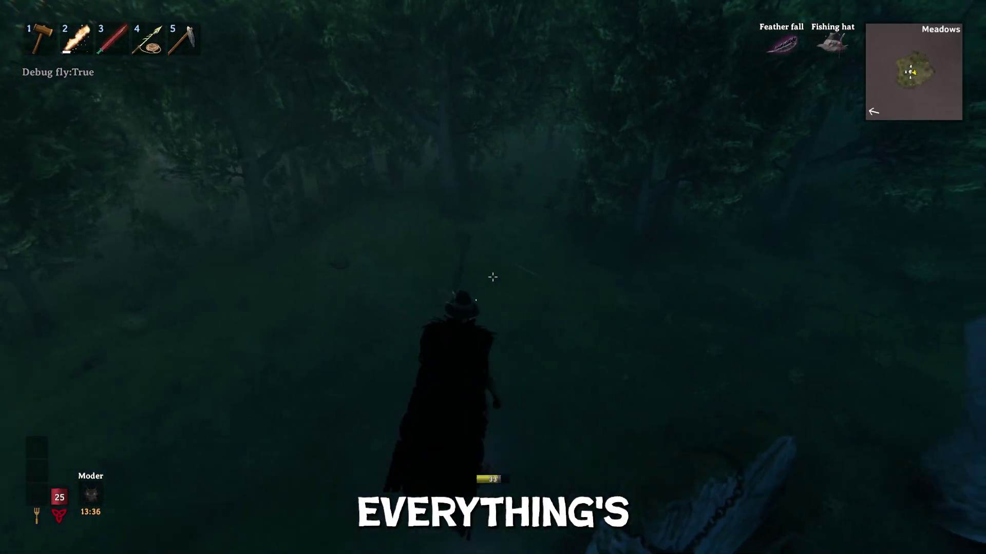
key(w)
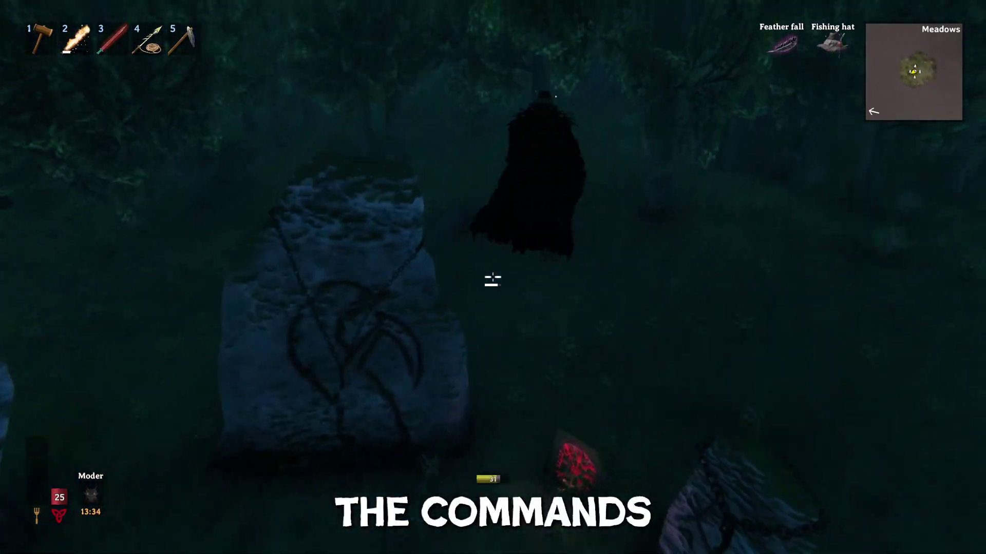
key(w)
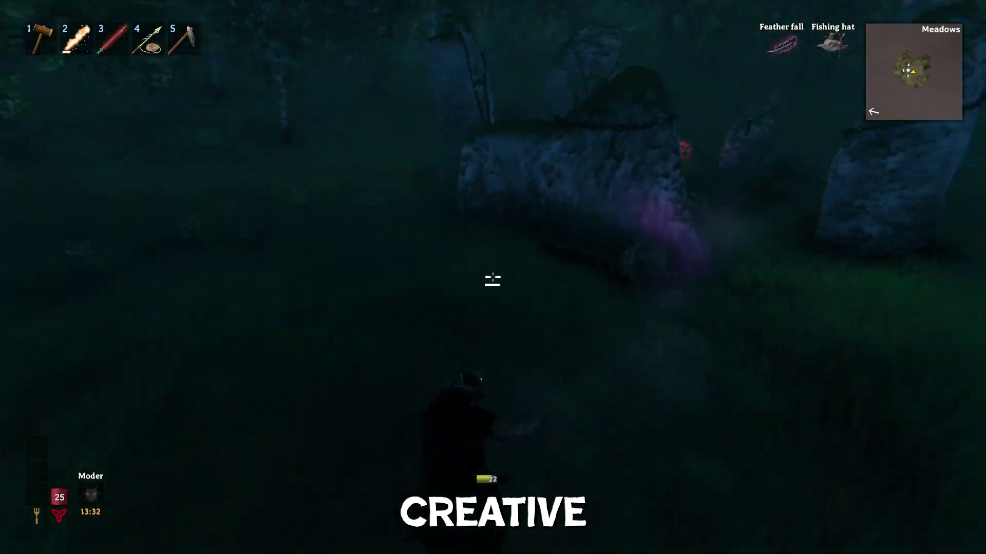
key(w)
Equip the hammer, browse the build menu categories and choose the Boar from the NPCs category.
key(1)
right_click(493, 280)
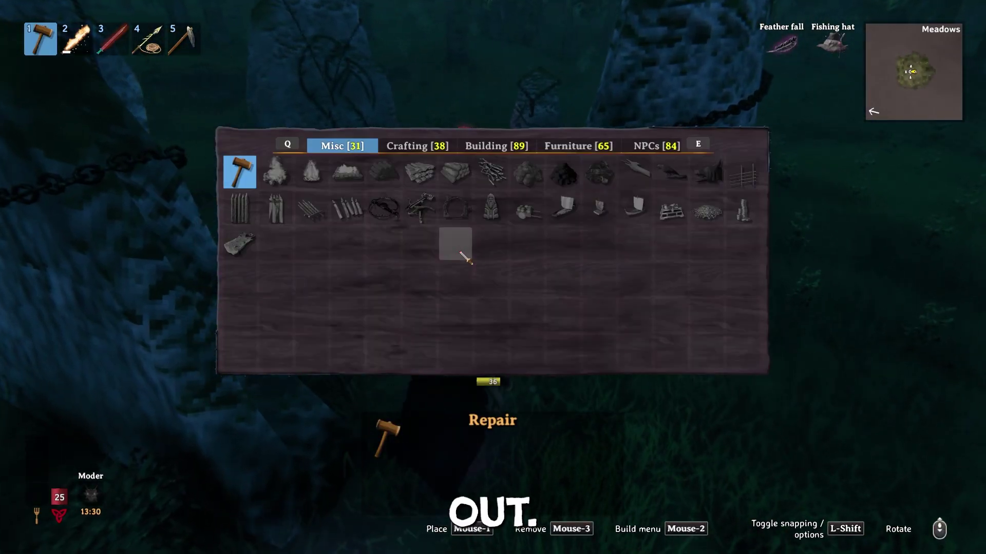
key(e)
key(e)
key(e)
key(e)
key(q)
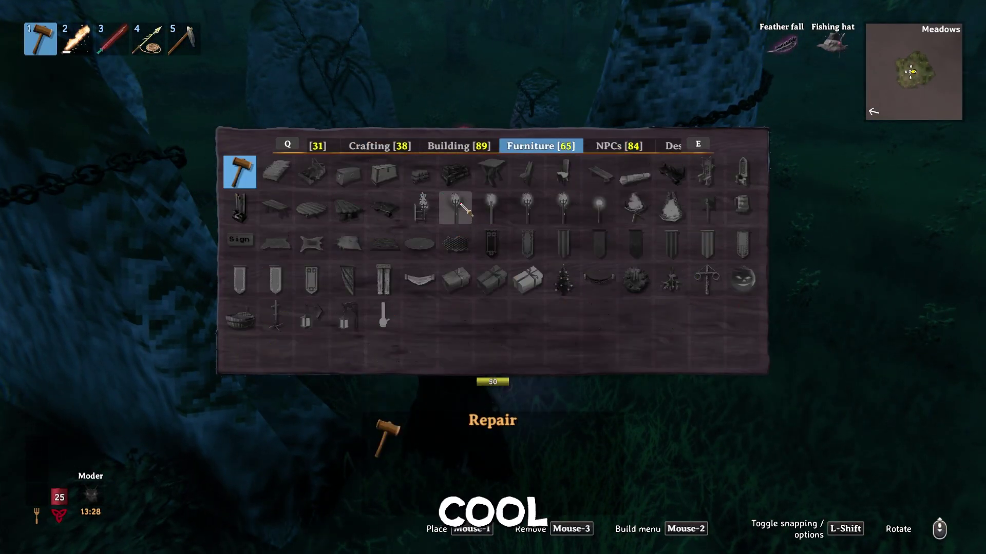
key(e)
key(e)
key(q)
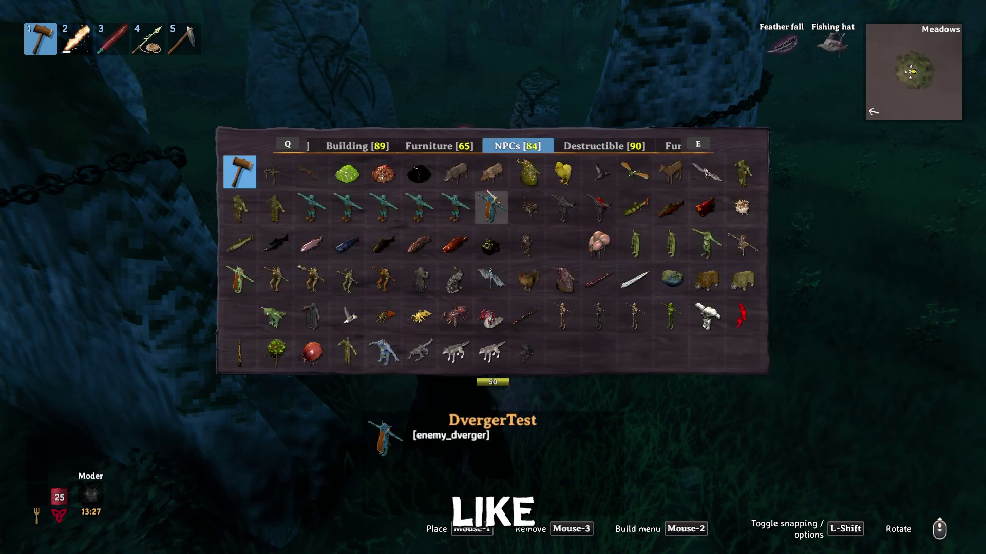
click(450, 184)
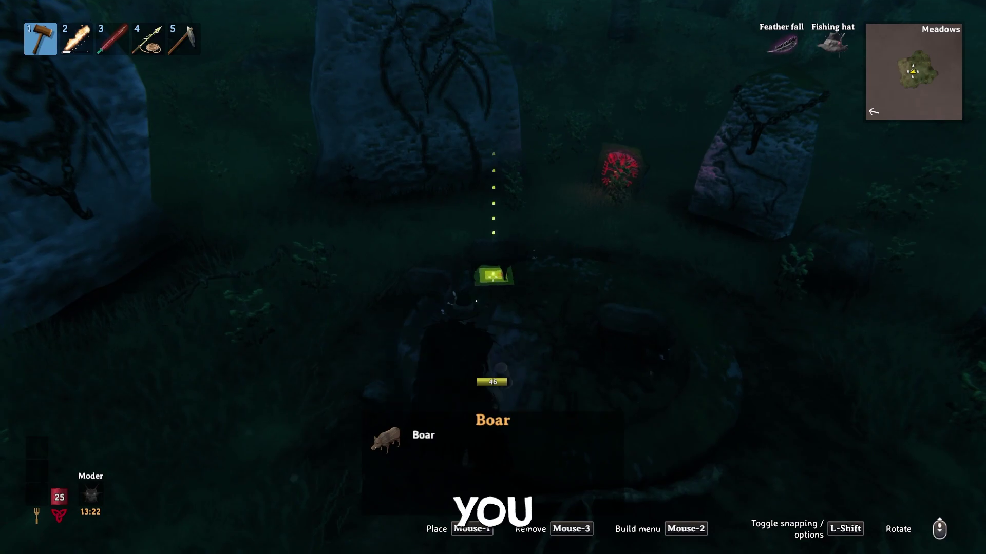
Undo the Boar placements at the stone circle, and put the hammer away with debug fly turned off.
key(ctrl+z)
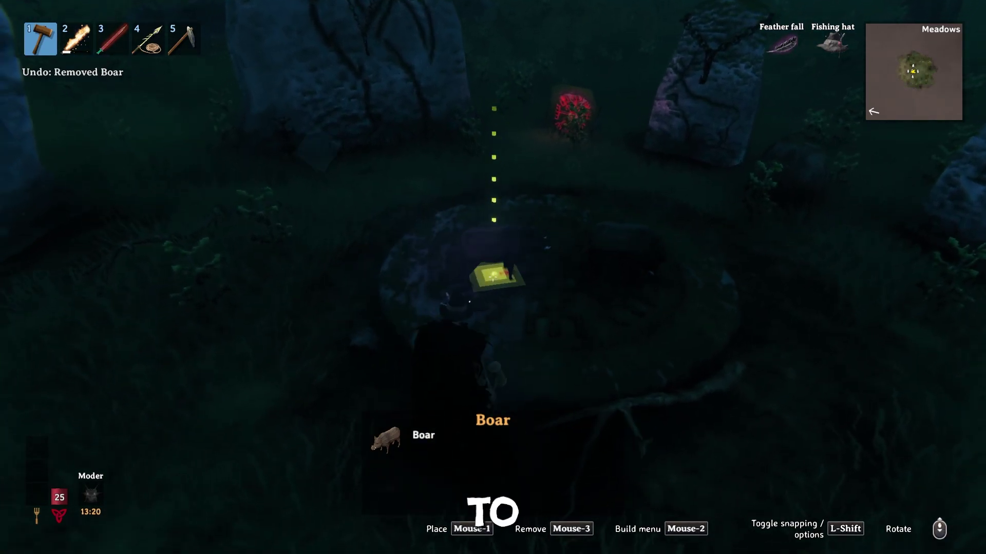
key(z)
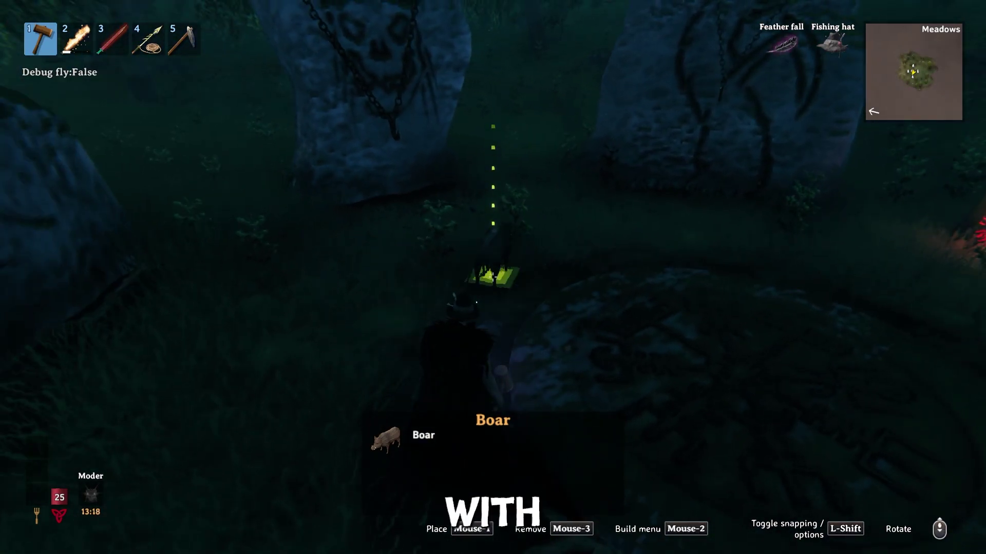
key(z)
key(ctrl+z)
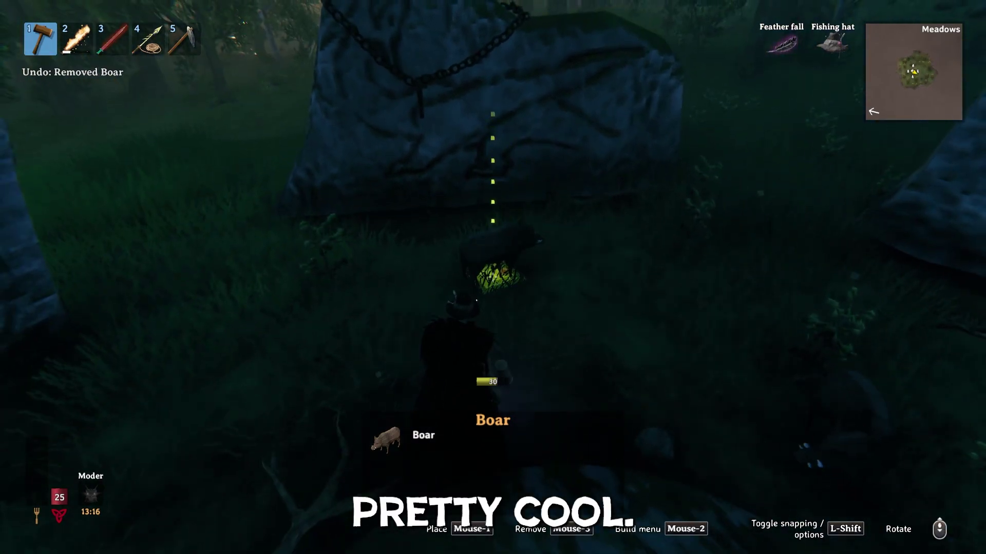
key(z)
key(1)
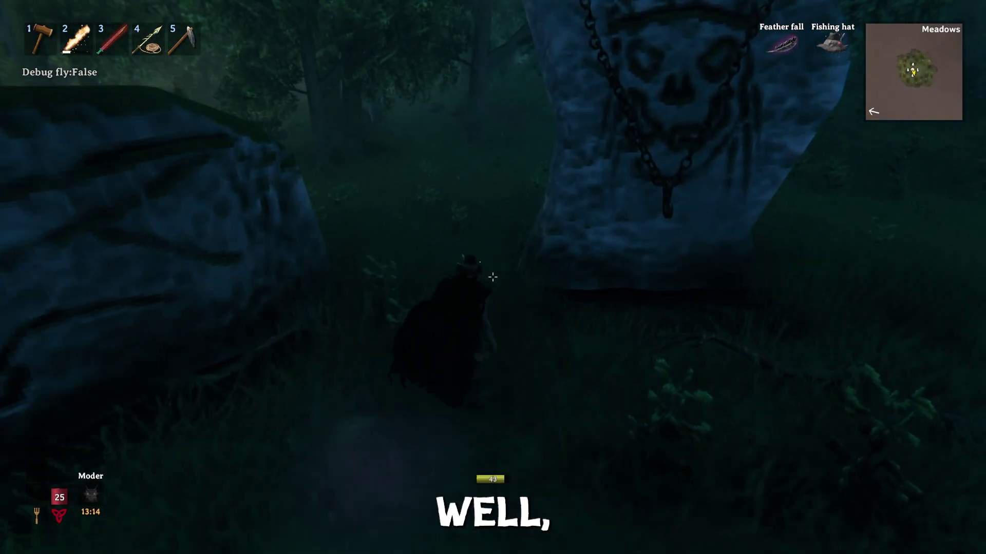
key(z)
key(z)
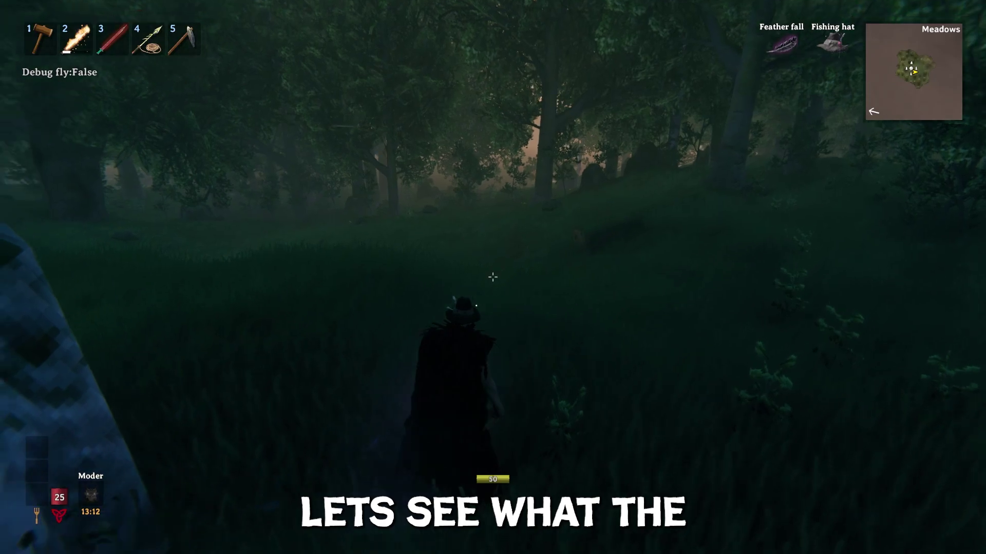
Open the inventory and craft a Joint (Hybrid) from the recipes near the end of the crafting list.
key(1)
key(z)
right_click(493, 278)
key(e)
right_click(492, 277)
key(Tab)
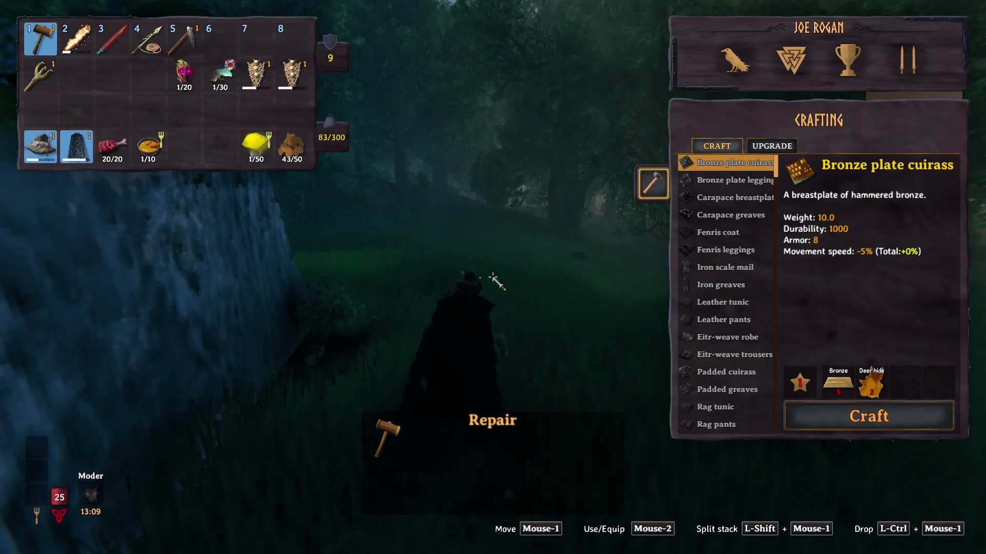
scroll(721, 248, down, 15)
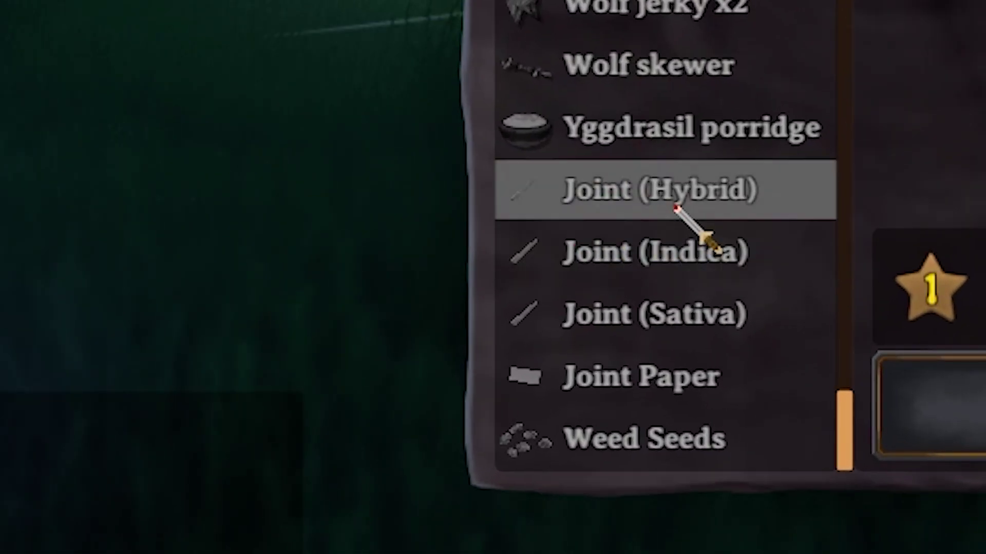
click(655, 198)
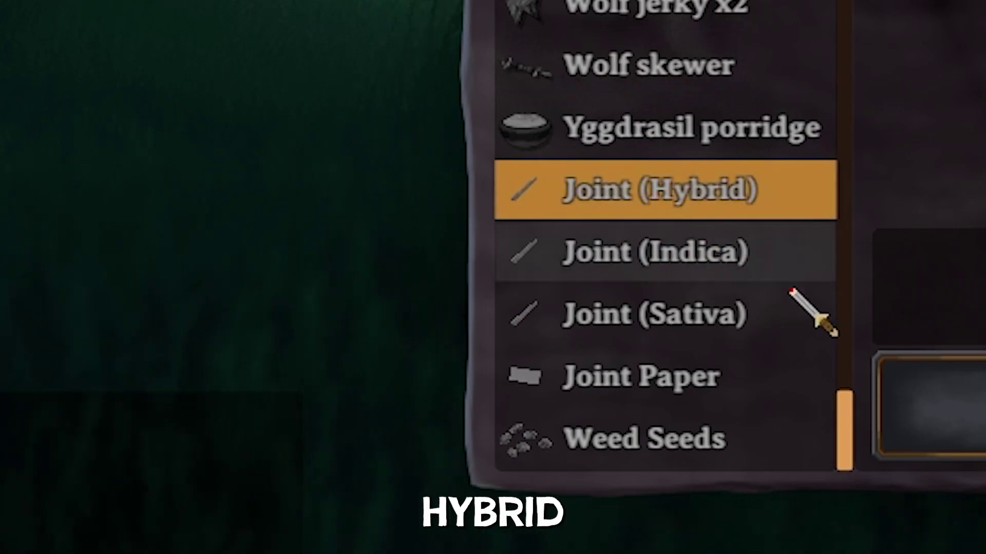
click(955, 445)
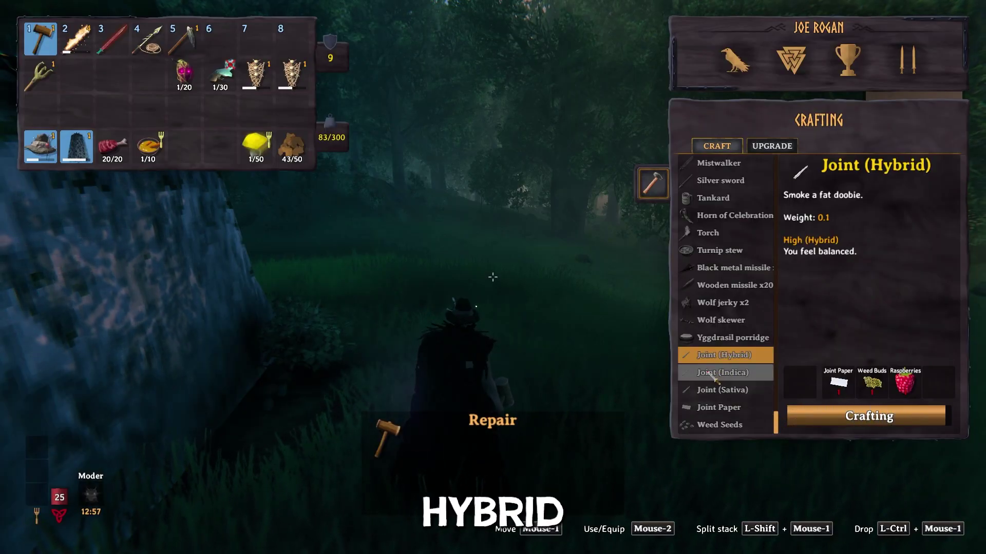
Use the crafted Joint (Hybrid) from the inventory and check its active status effect while moving through the Meadows.
right_click(183, 148)
key(Tab)
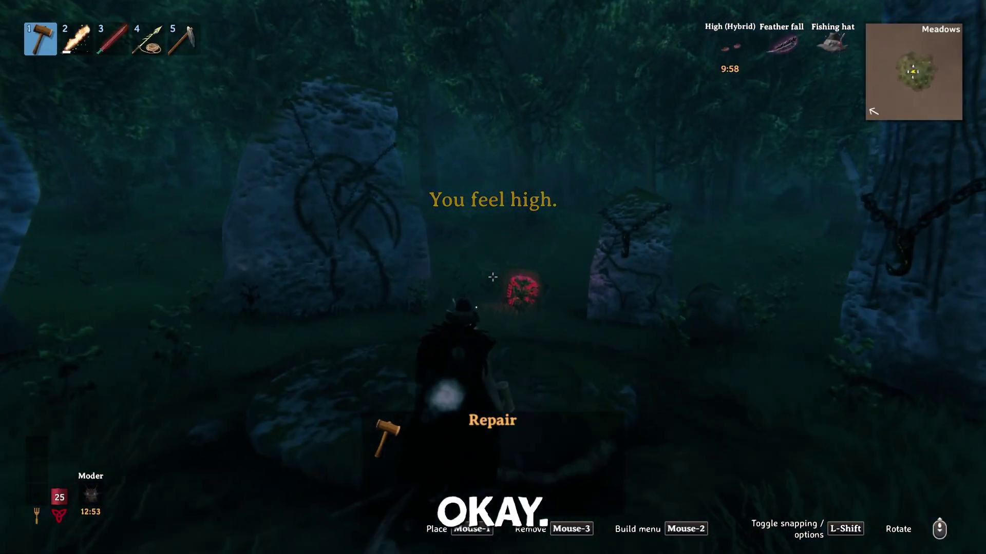
key(Escape)
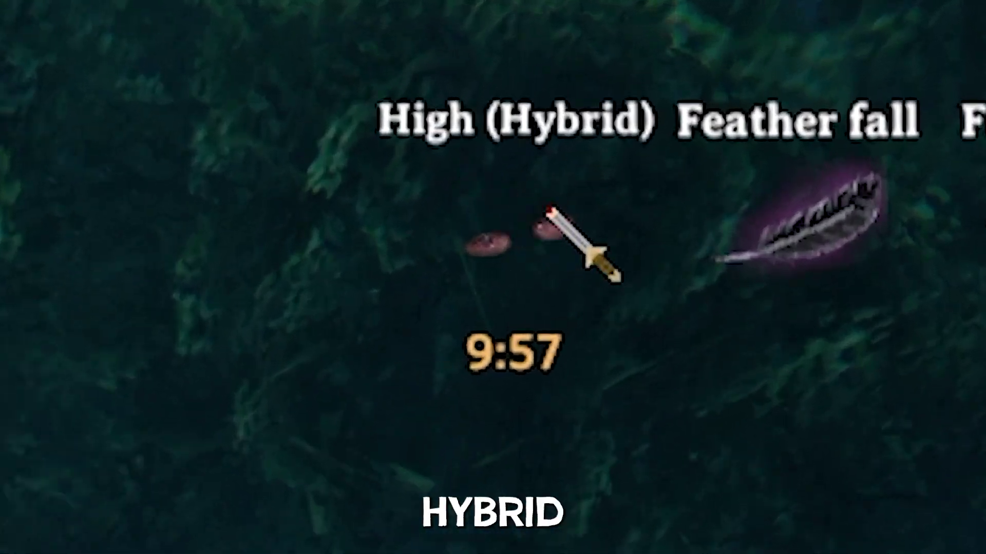
key(Escape)
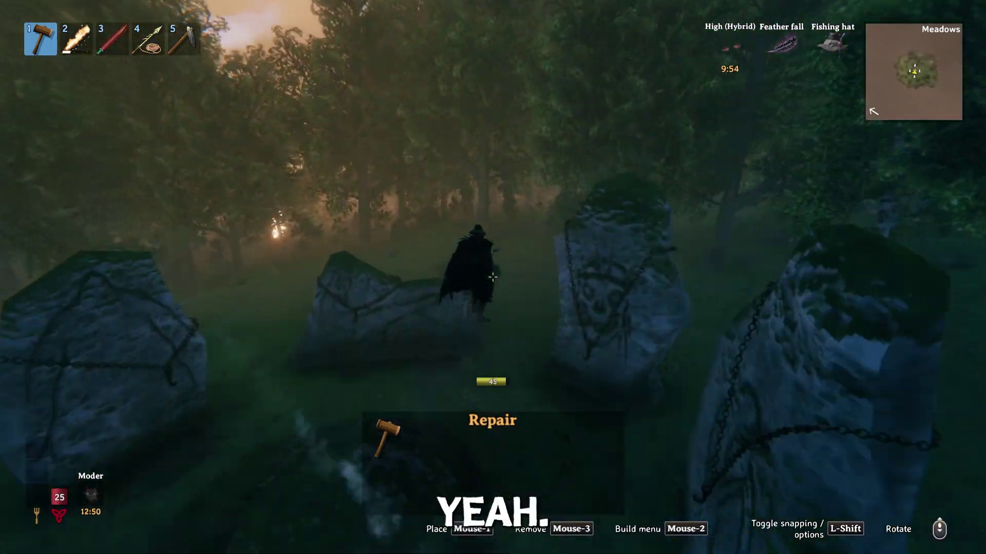
key(w)
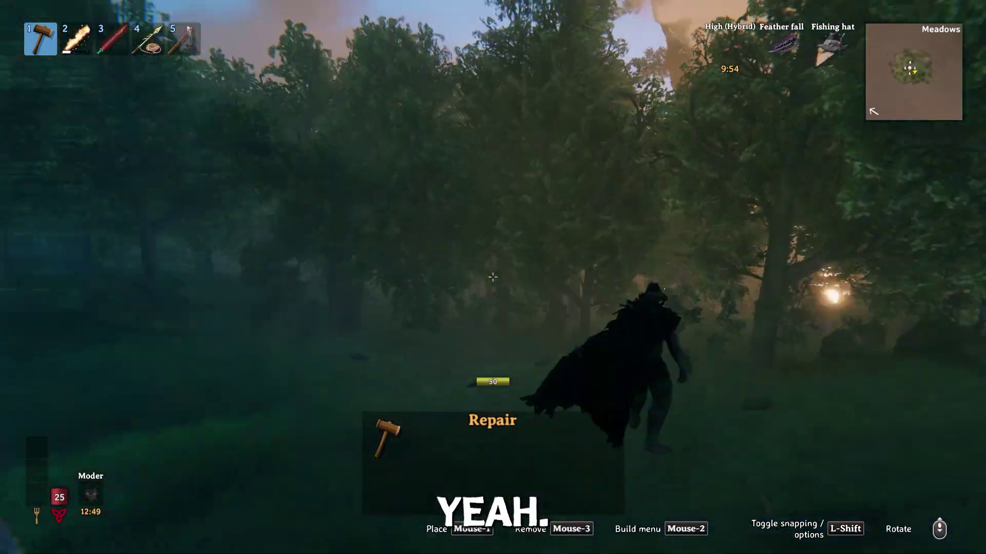